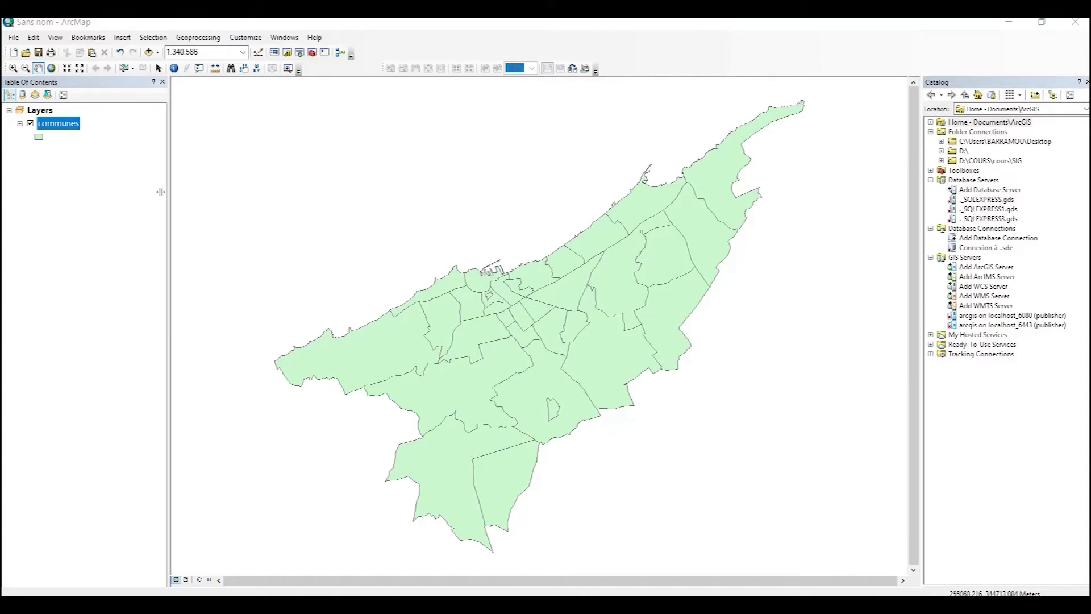
# Set the fill color of the communes layer's single symbol to orange-red.
pyautogui.rightClick(56, 129)
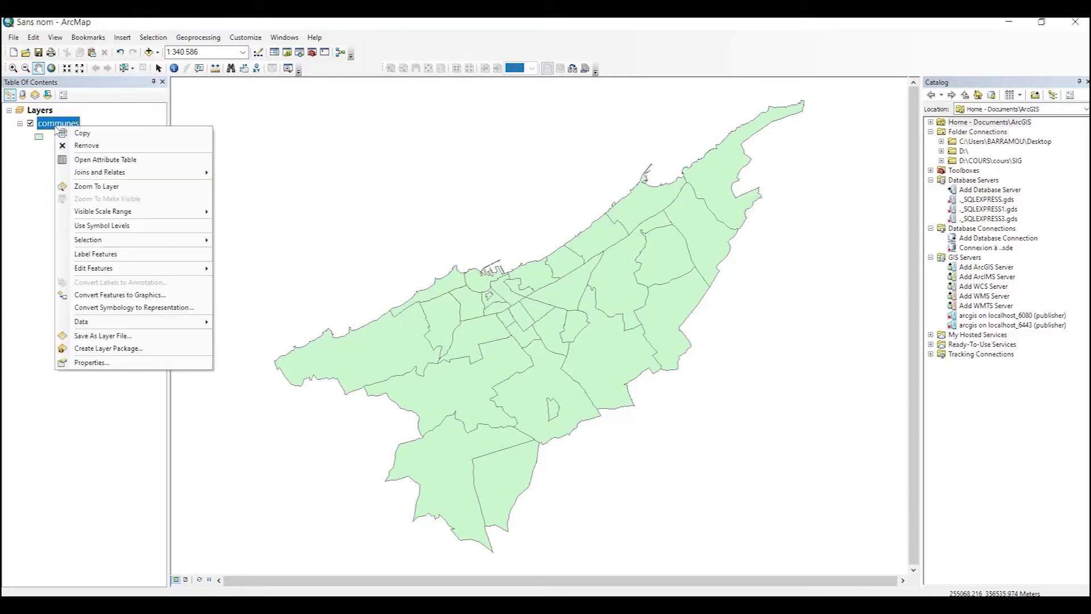
pyautogui.click(84, 365)
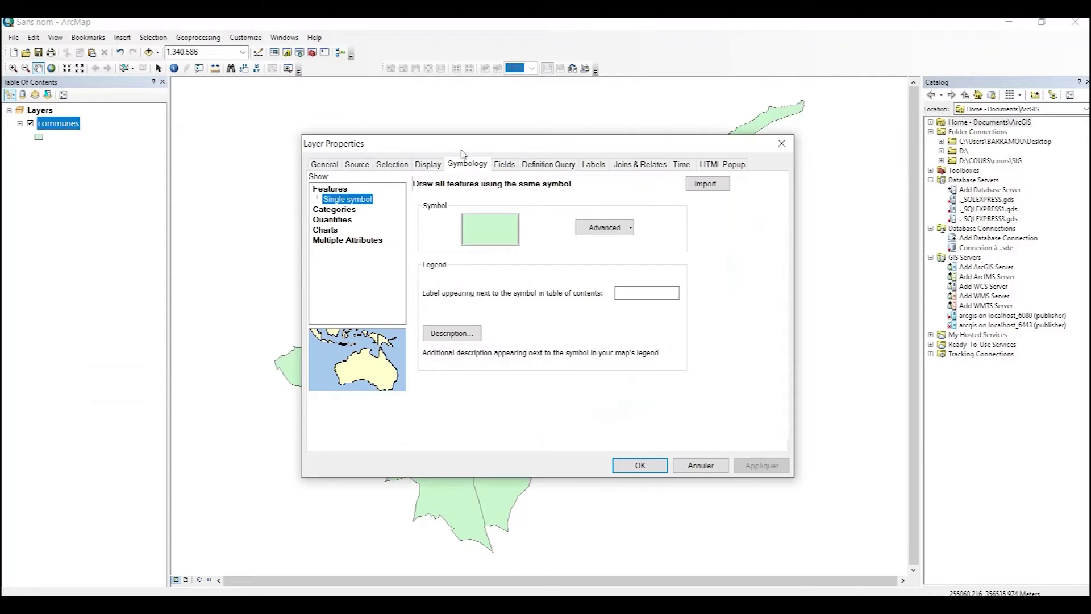
pyautogui.click(481, 165)
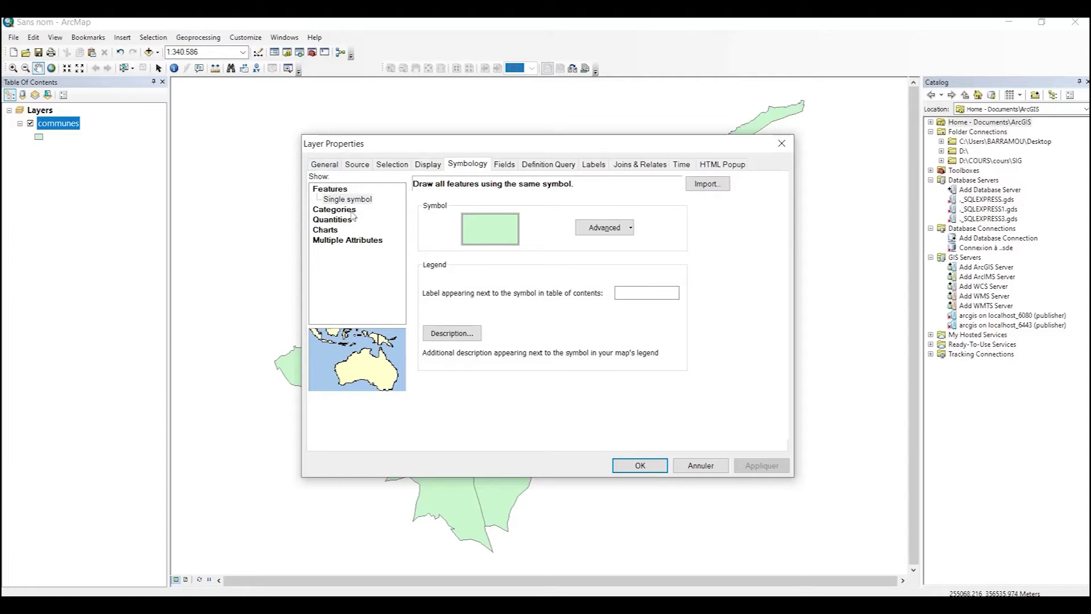
pyautogui.click(503, 230)
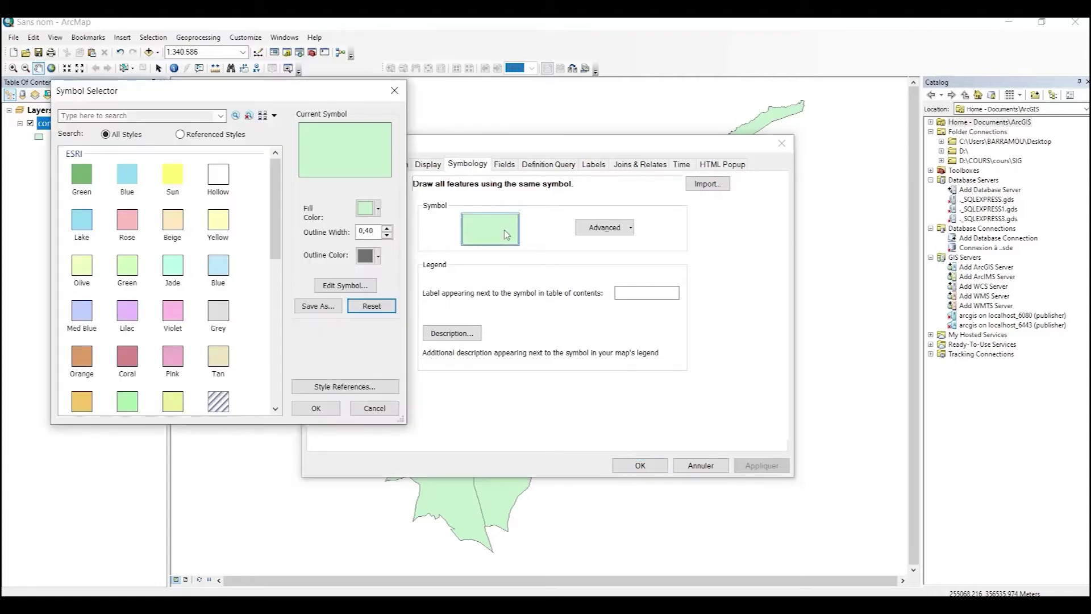
pyautogui.scroll(-5, 86, 273)
pyautogui.scroll(5, 62, 261)
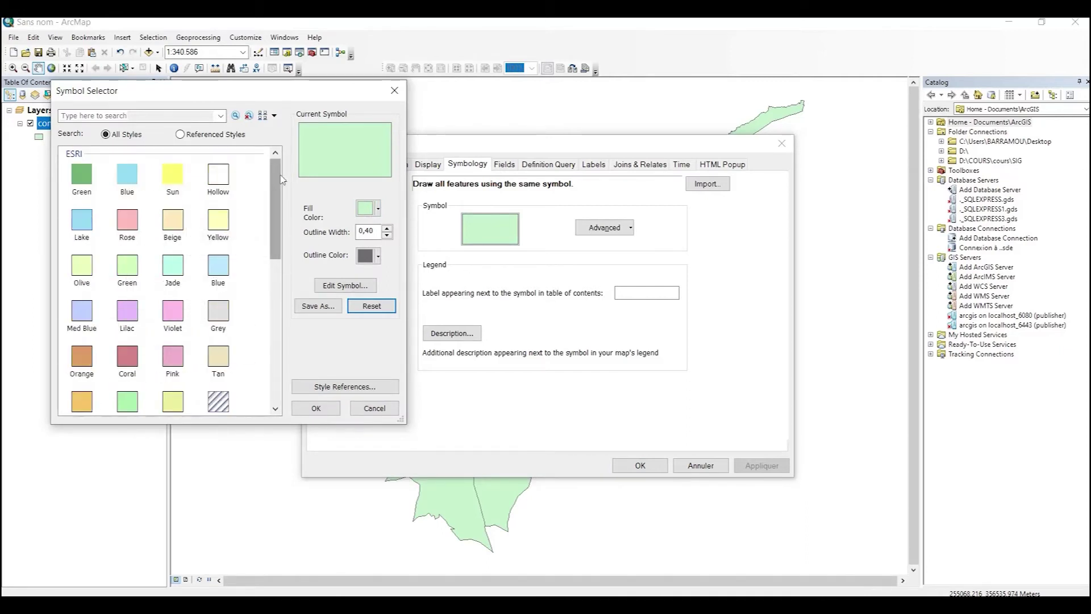
pyautogui.moveTo(275, 182)
pyautogui.mouseDown()
pyautogui.moveTo(283, 262)
pyautogui.moveTo(274, 166)
pyautogui.mouseUp()
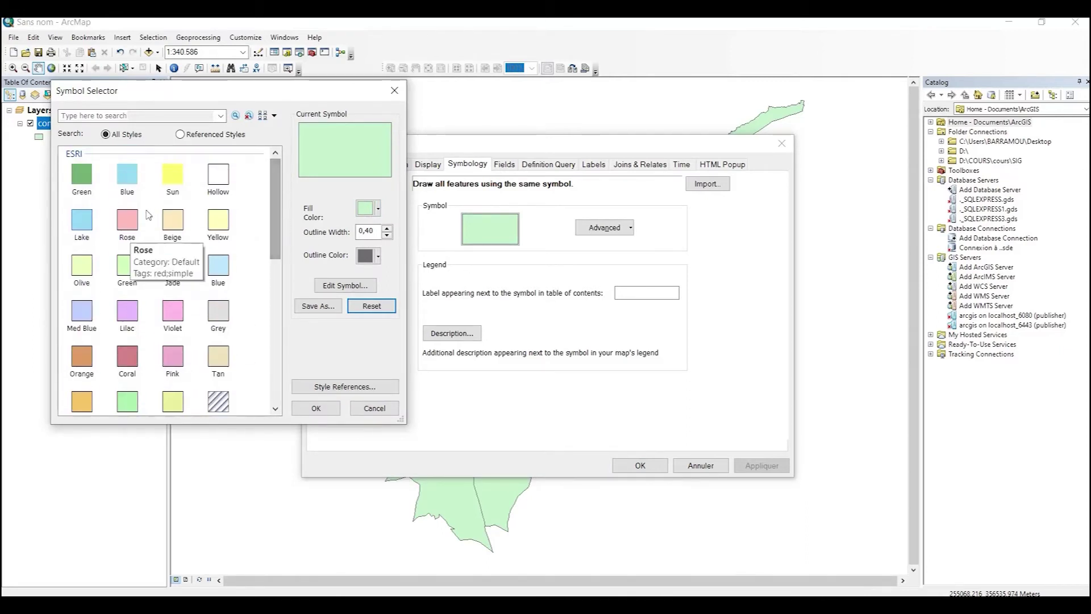
pyautogui.click(370, 213)
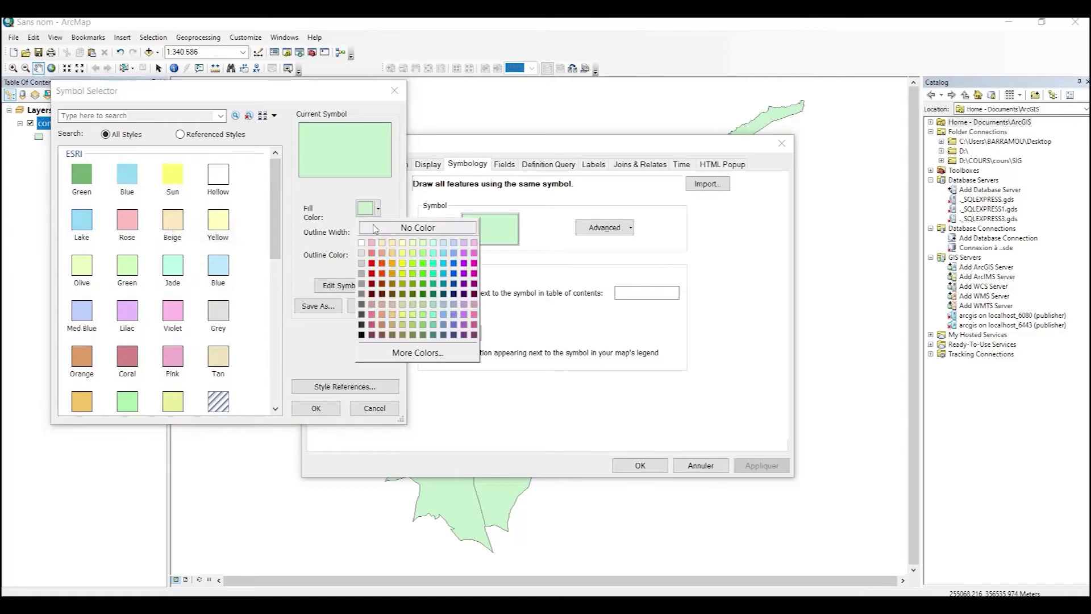
pyautogui.click(382, 265)
# Give the communes symbol a blue outline with a width of 2 and apply it to the map.
pyautogui.click(368, 256)
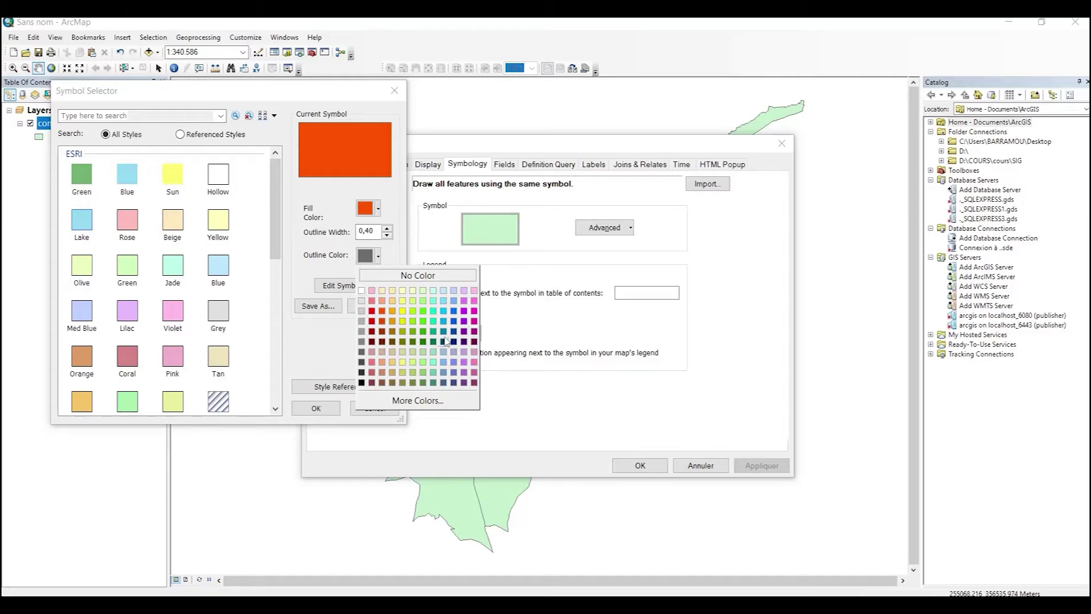
pyautogui.click(454, 321)
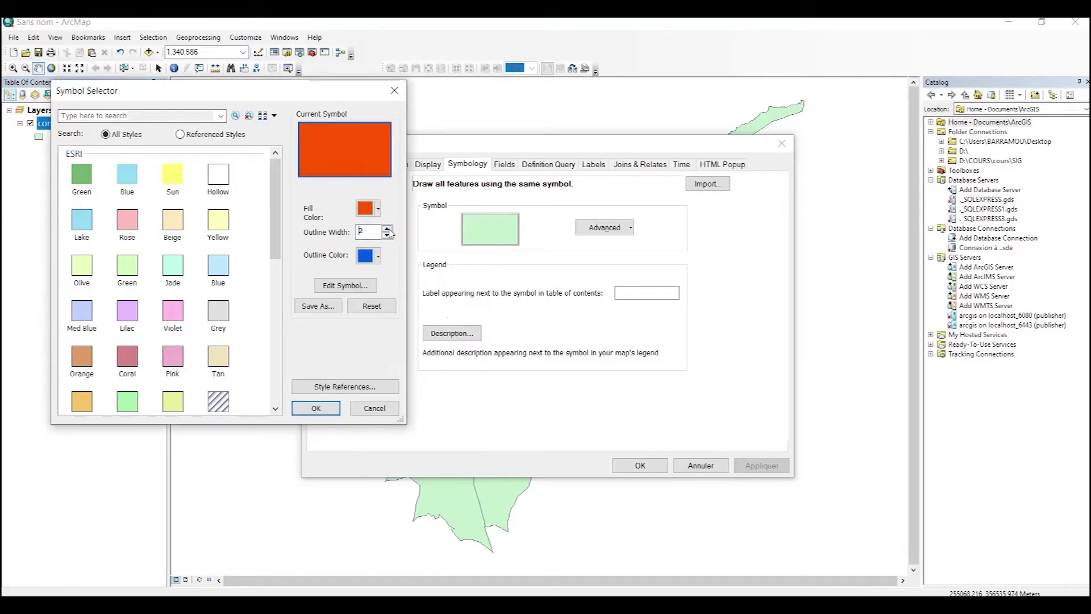
pyautogui.click(316, 408)
pyautogui.click(663, 466)
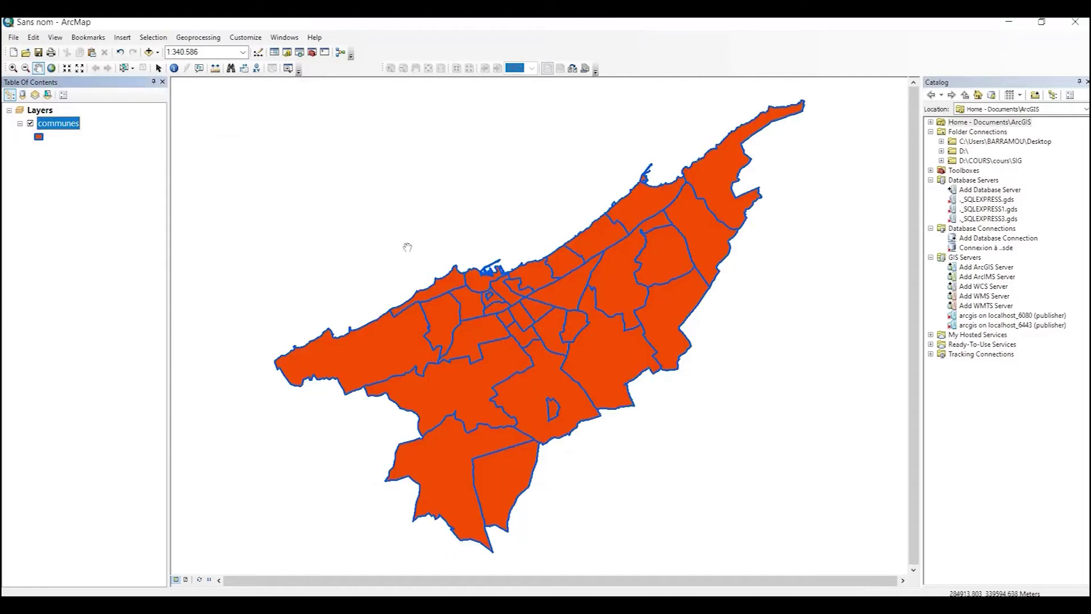
pyautogui.rightClick(67, 130)
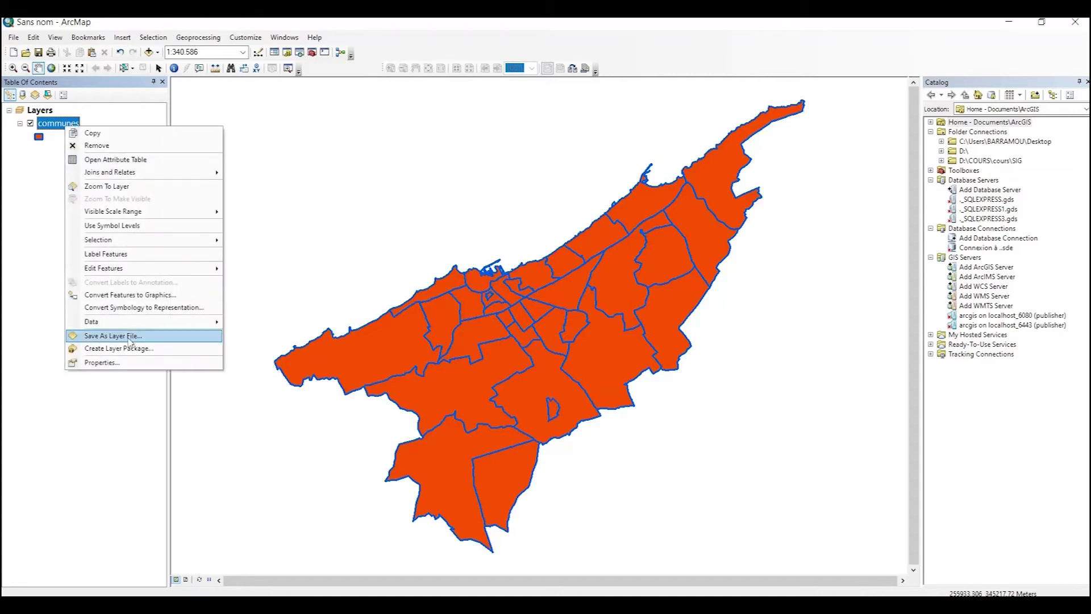
pyautogui.click(110, 364)
pyautogui.click(346, 210)
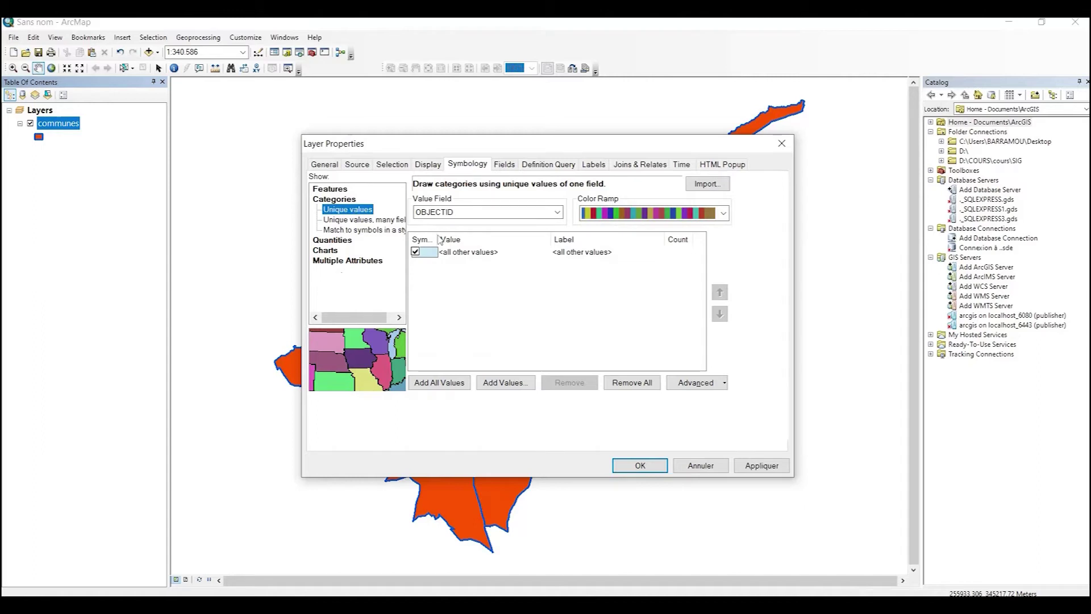
pyautogui.click(782, 144)
# Examine the communes attribute table, including the PREFECTURE field and the population fields, and close it.
pyautogui.rightClick(49, 130)
pyautogui.click(85, 160)
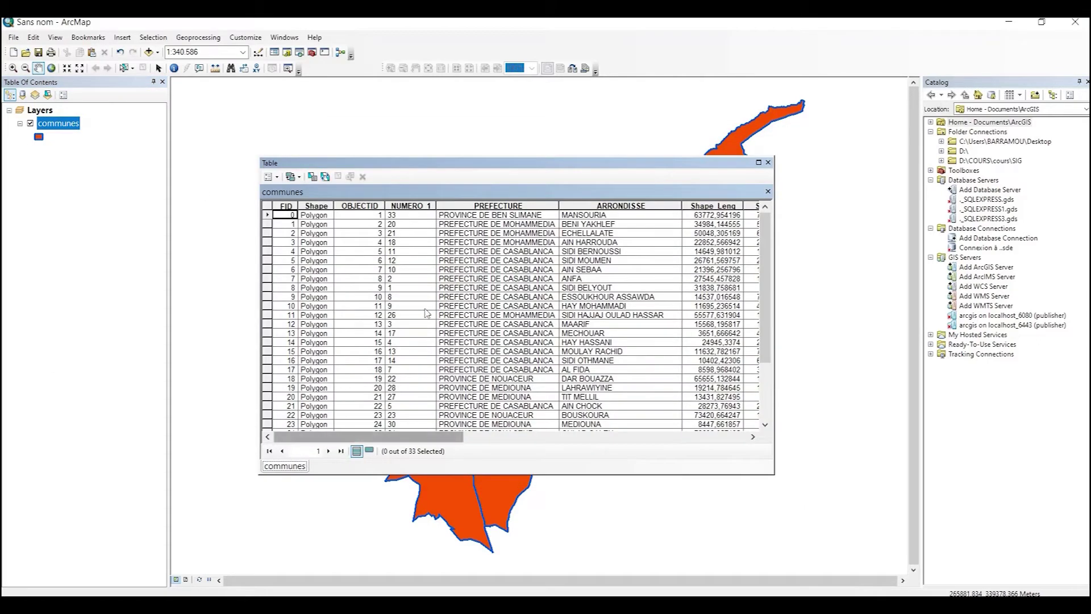
pyautogui.moveTo(387, 435); pyautogui.dragTo(426, 450)
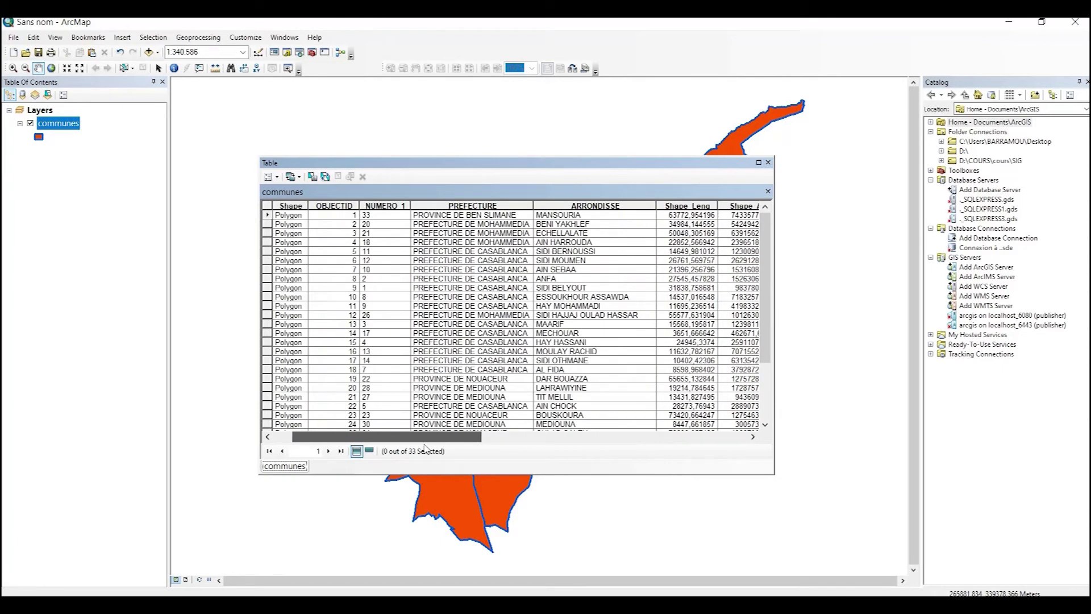
pyautogui.click(475, 207)
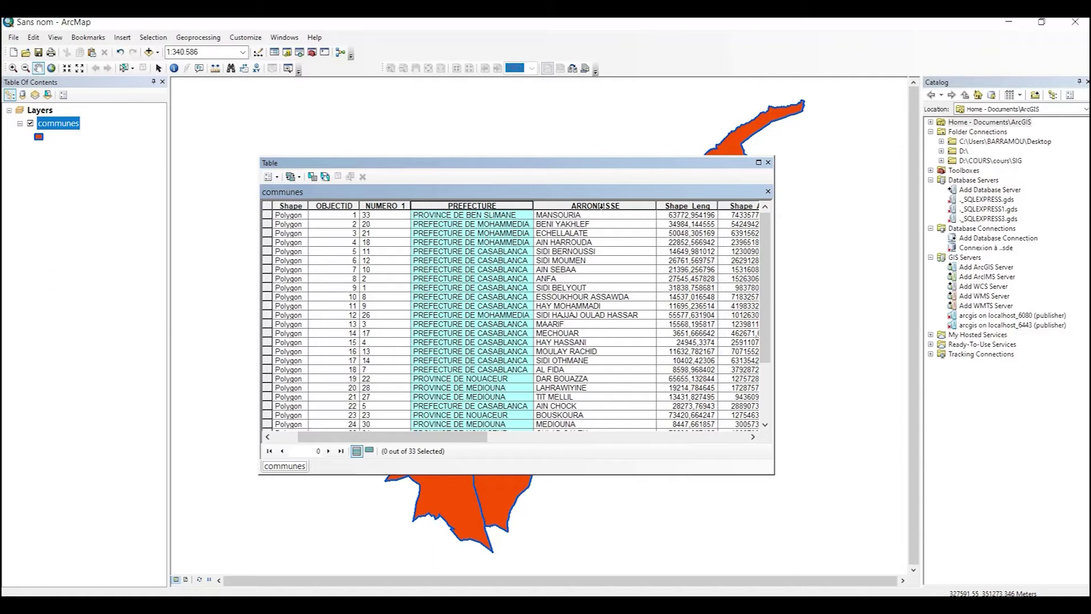
pyautogui.moveTo(462, 437); pyautogui.dragTo(581, 437)
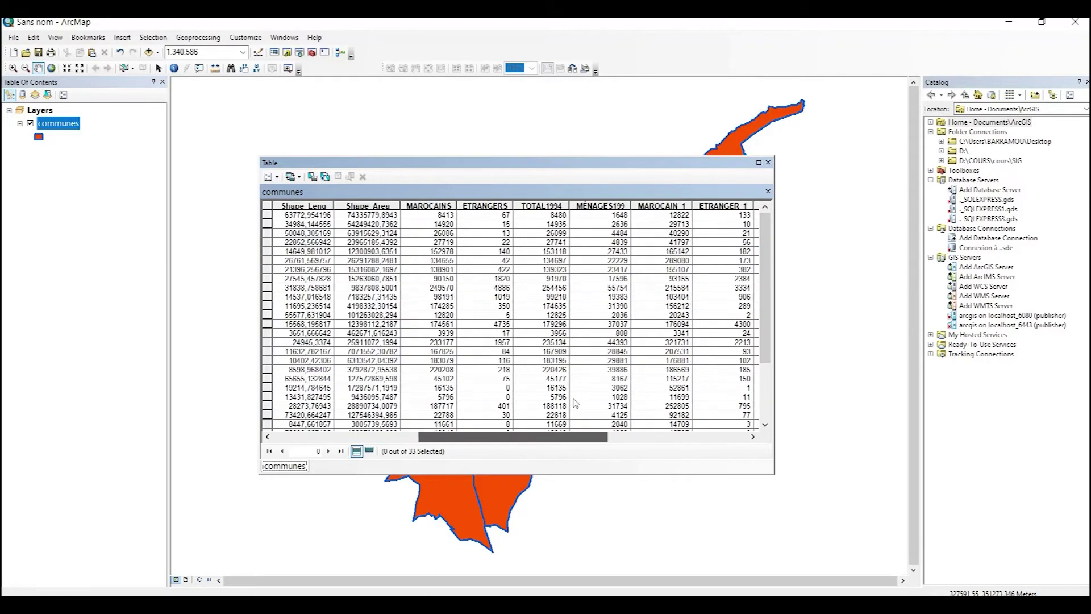
pyautogui.click(768, 162)
# Categorize the communes layer by unique values of the PREFECTURE field, add all values, and widen the Value column.
pyautogui.rightClick(59, 123)
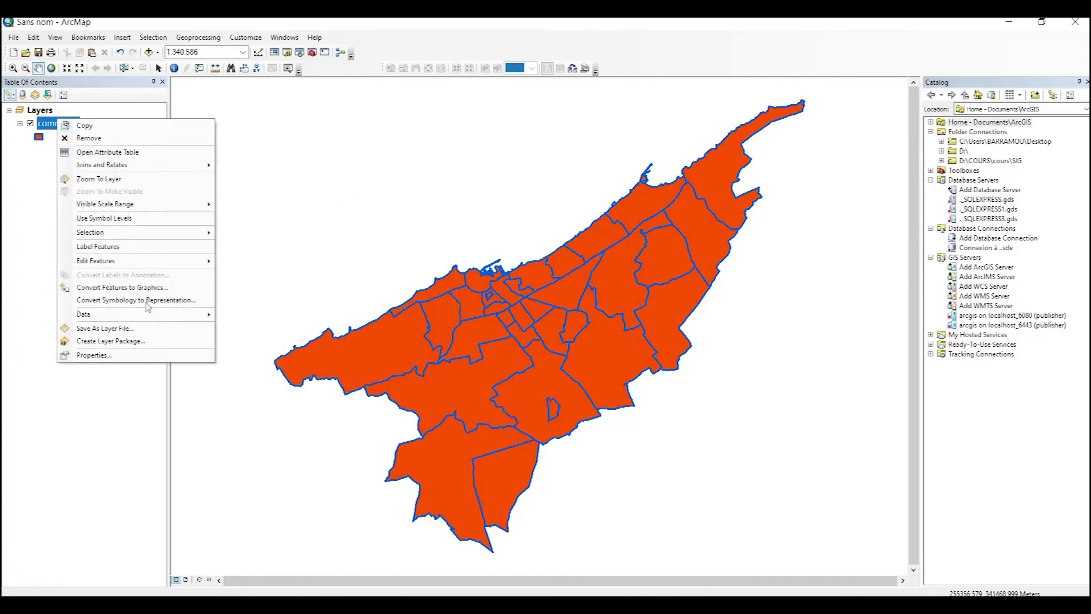
pyautogui.click(136, 355)
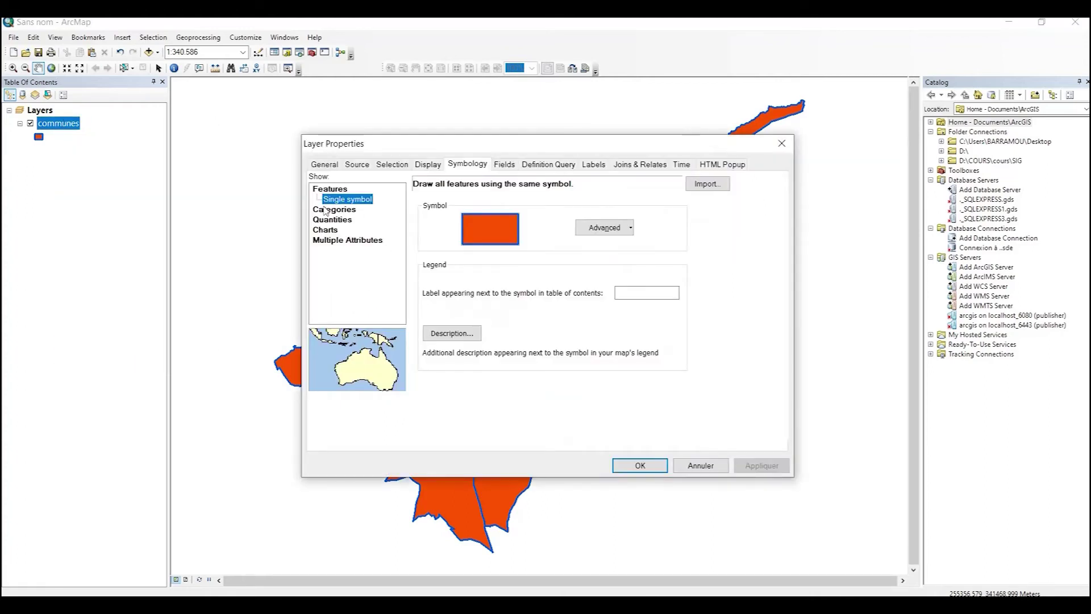
pyautogui.click(327, 209)
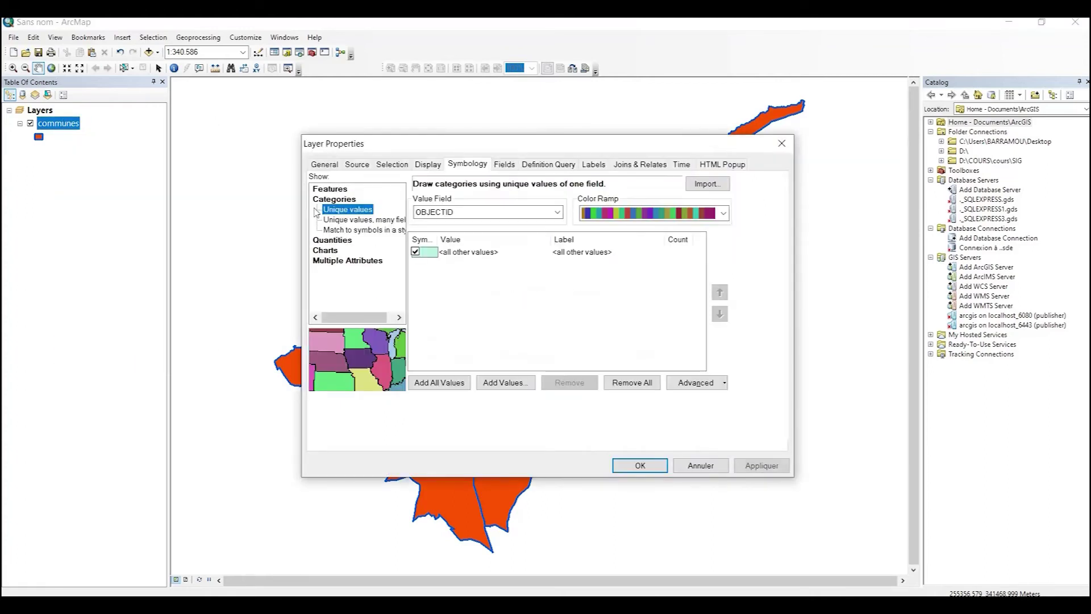
pyautogui.click(444, 212)
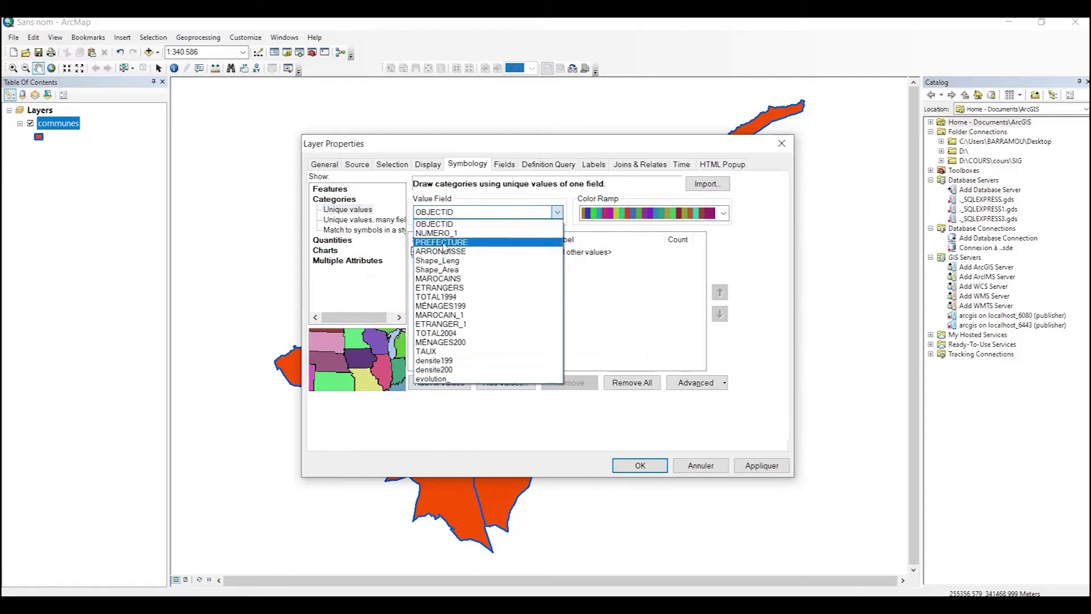
pyautogui.click(444, 243)
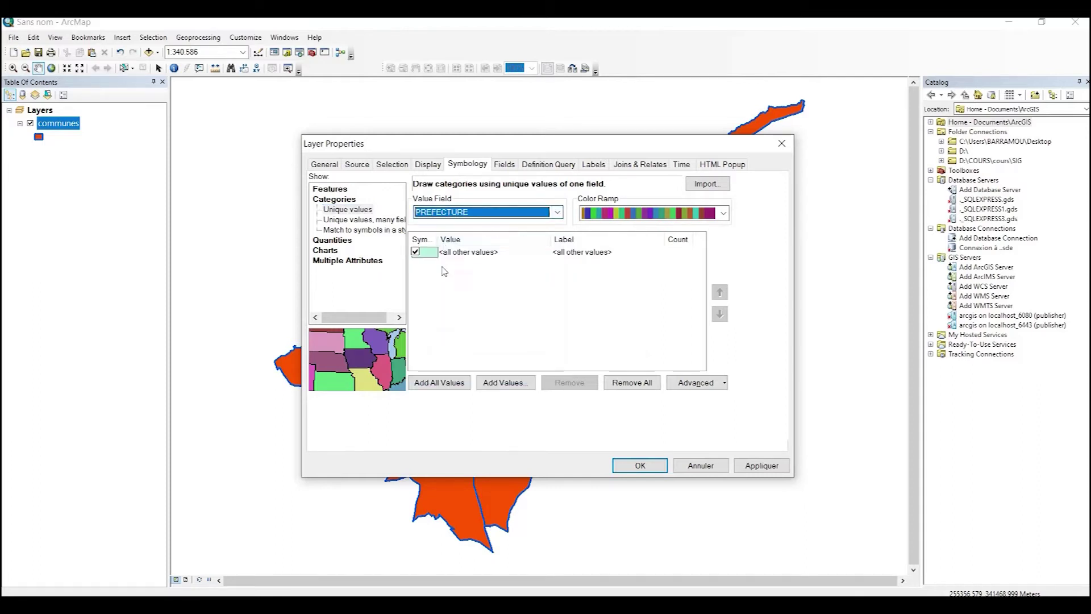
pyautogui.click(439, 385)
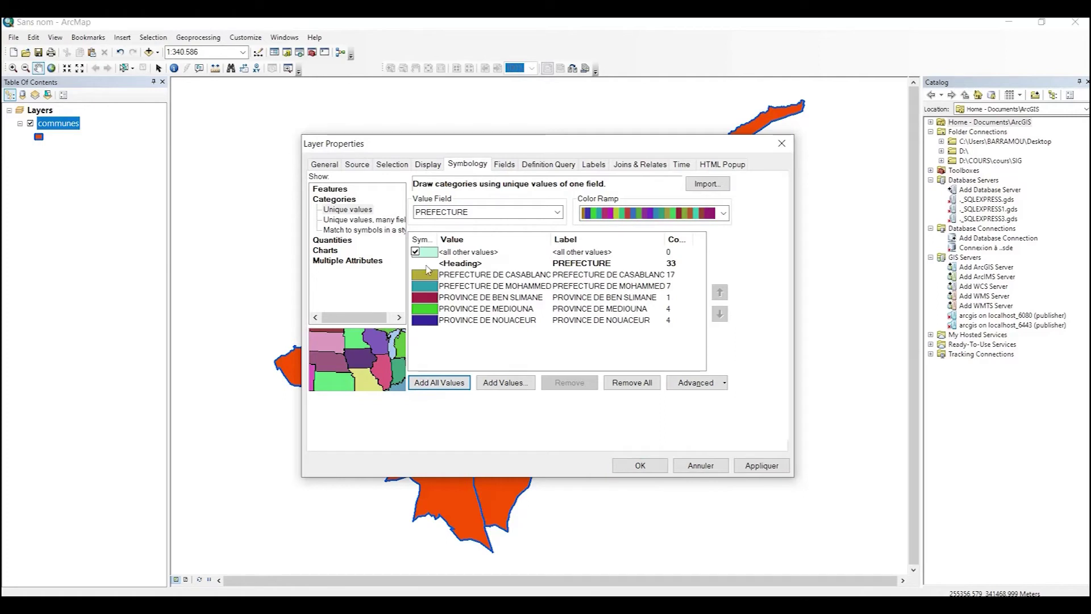
pyautogui.moveTo(547, 241); pyautogui.dragTo(595, 241)
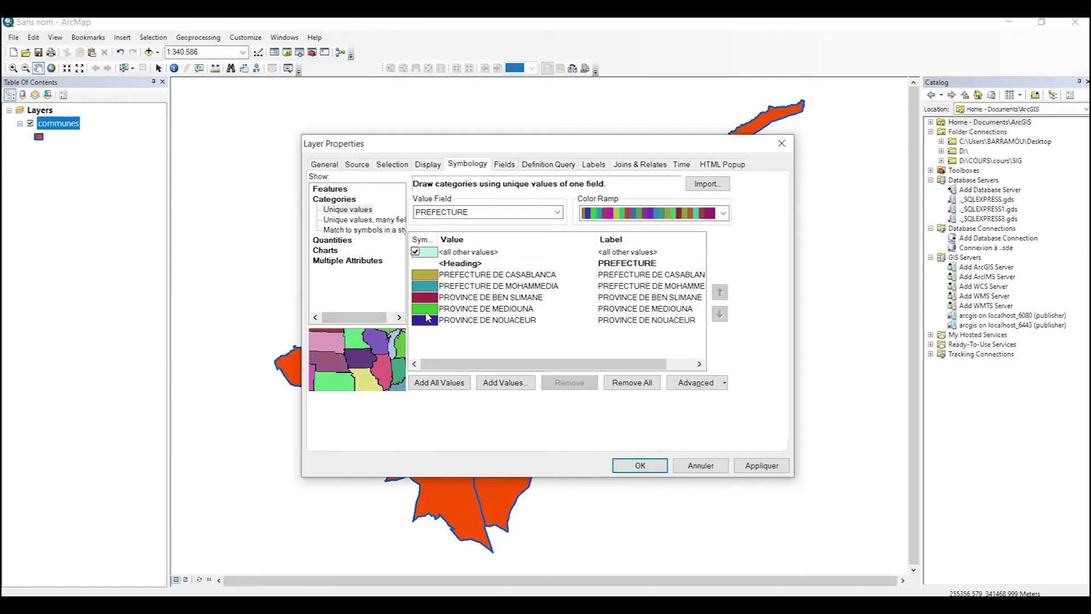
# Try a multicolored pastel color ramp for the prefecture categories, and replace it with a red-toned one.
pyautogui.click(634, 212)
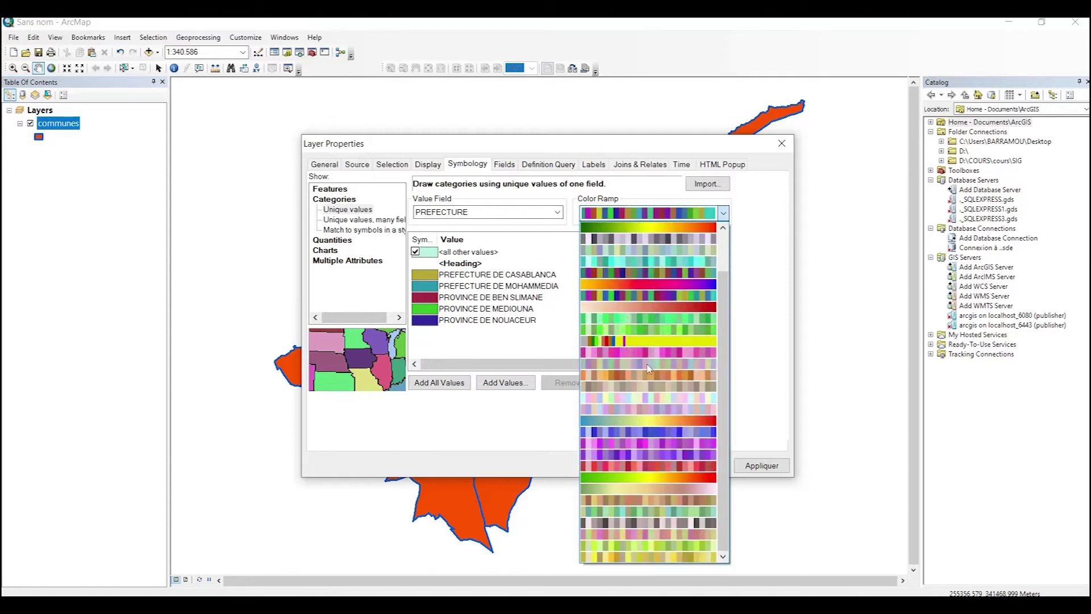
pyautogui.click(636, 398)
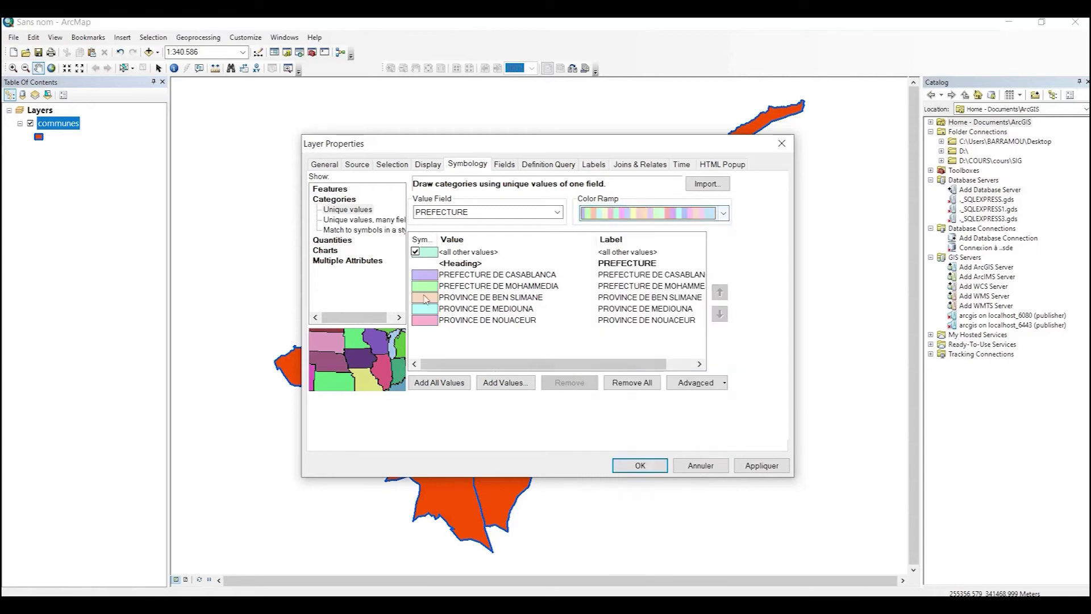
pyautogui.click(595, 214)
pyautogui.click(632, 471)
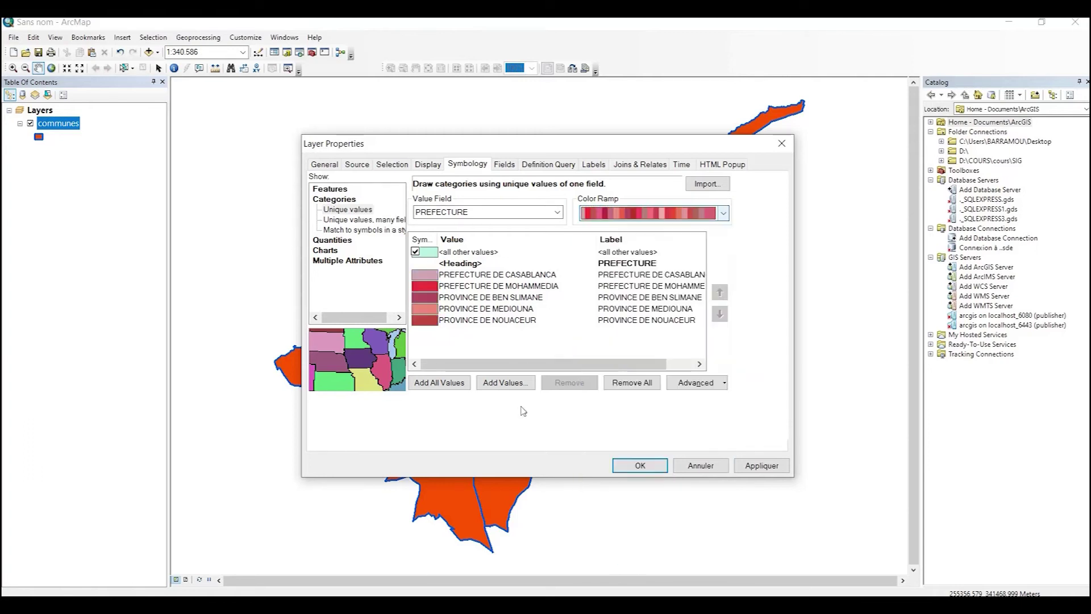
# Assign the Beige symbol to PREFECTURE DE CASABLANCA and the Rose symbol to PREFECTURE DE MOHAMMEDIA.
pyautogui.doubleClick(428, 278)
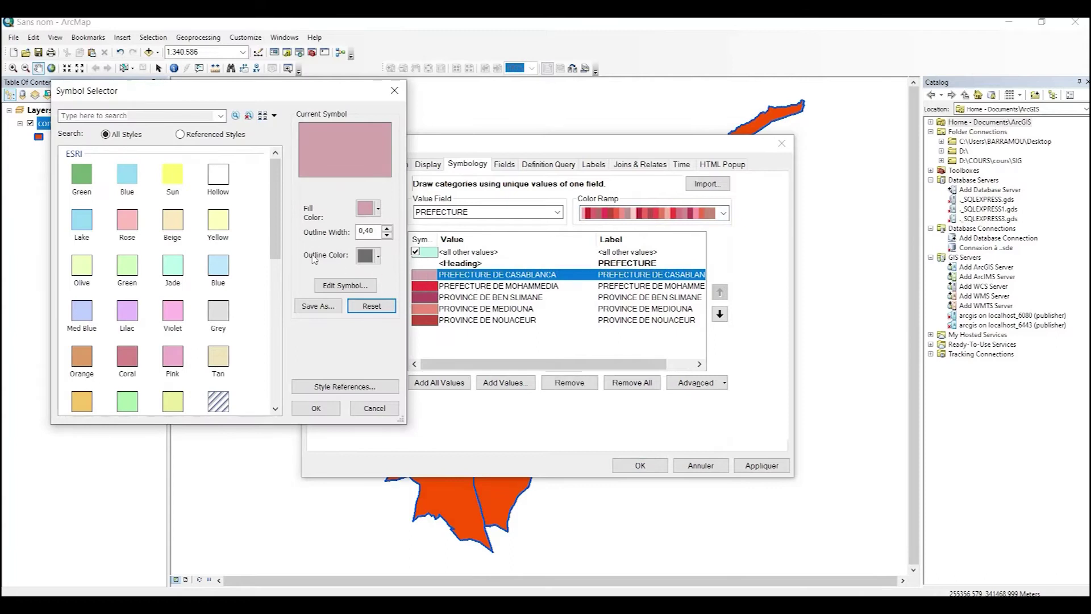
pyautogui.click(314, 408)
pyautogui.click(422, 289)
pyautogui.doubleClick(422, 290)
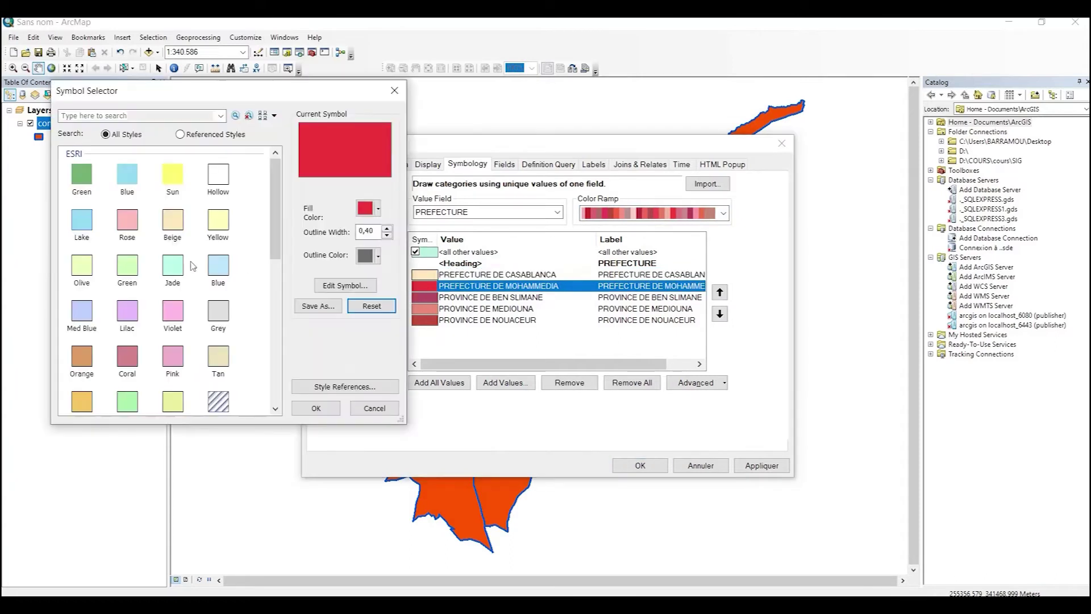
pyautogui.click(129, 226)
pyautogui.click(316, 408)
# Set the fill color of the PROVINCE DE BEN SLIMANE category to dark orange.
pyautogui.click(429, 300)
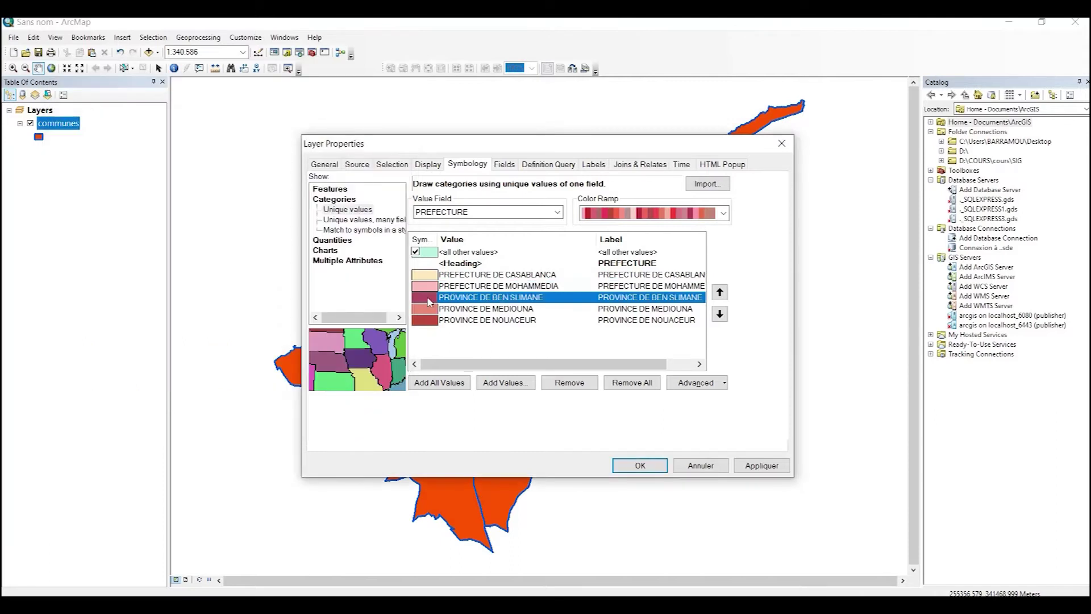
pyautogui.doubleClick(429, 300)
pyautogui.click(367, 208)
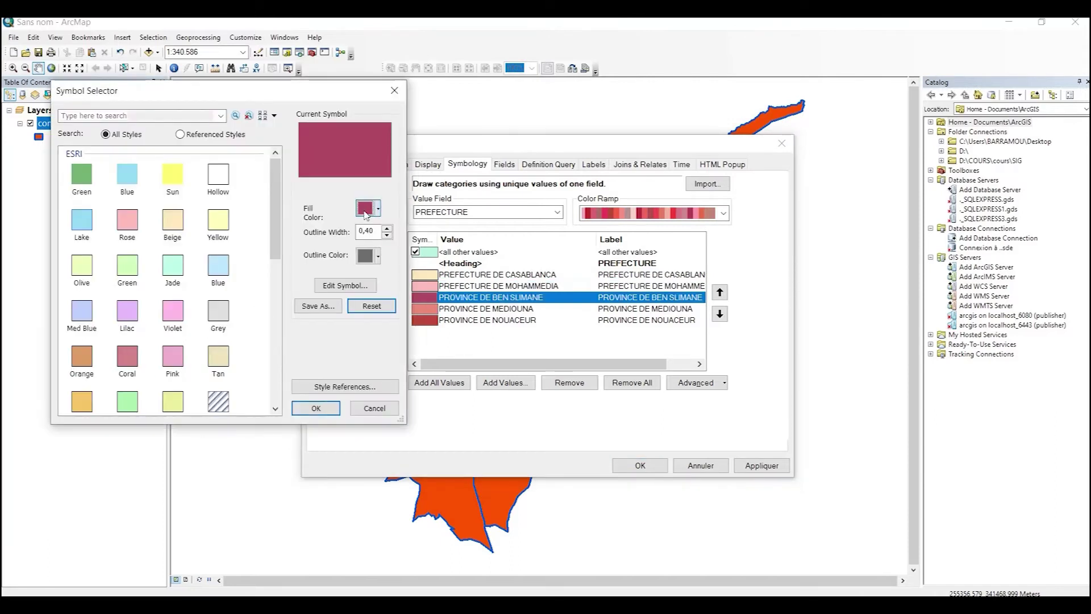
pyautogui.click(395, 278)
pyautogui.click(316, 408)
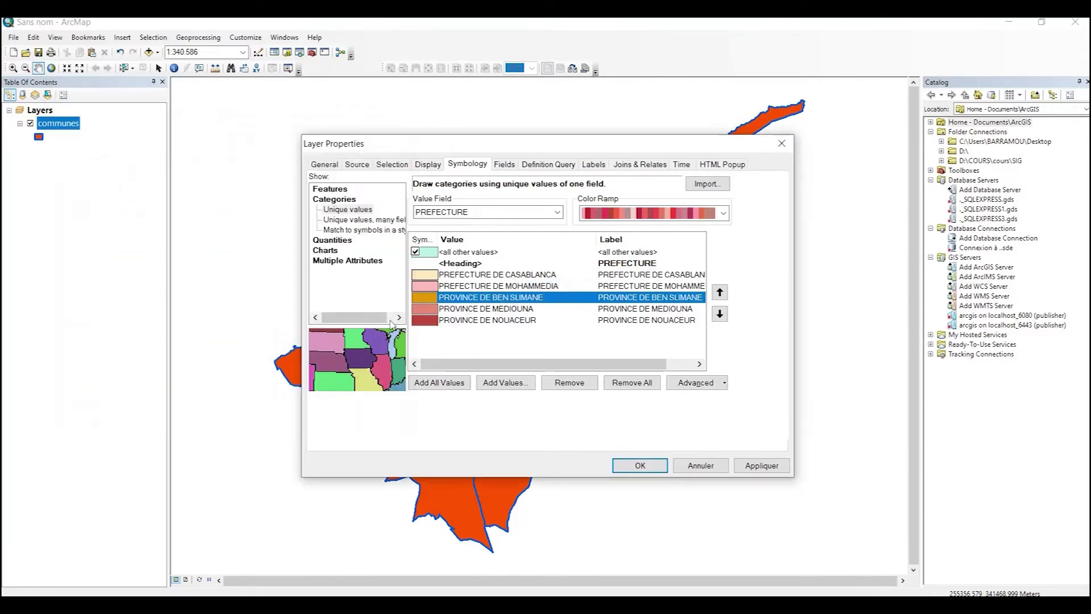
# Set the fill color of the PROVINCE DE MEDIOUNA category to red.
pyautogui.click(423, 309)
pyautogui.doubleClick(423, 309)
pyautogui.click(366, 208)
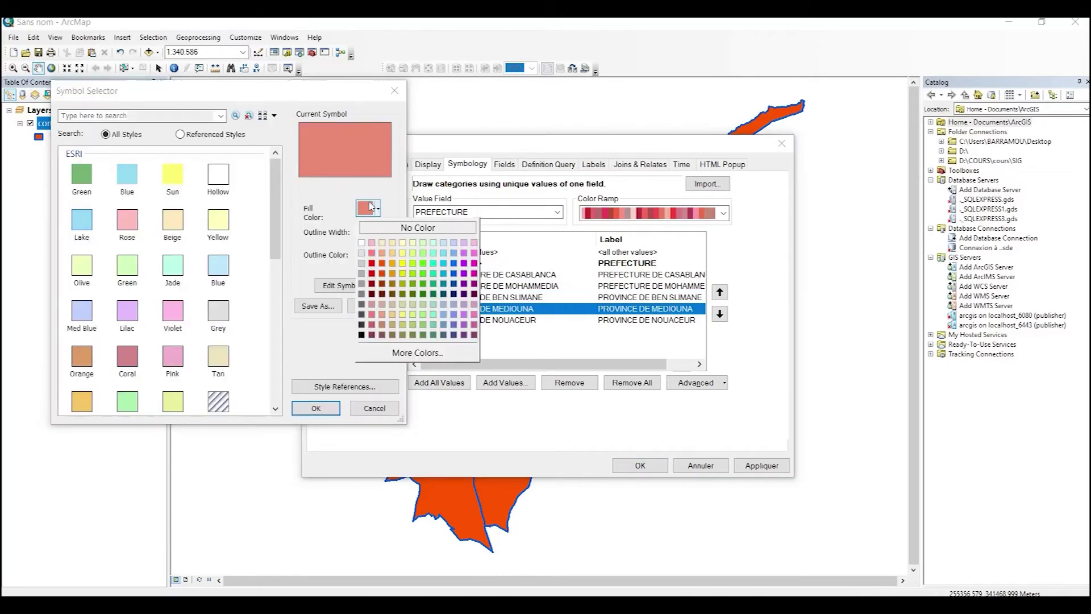
pyautogui.click(369, 279)
pyautogui.click(316, 409)
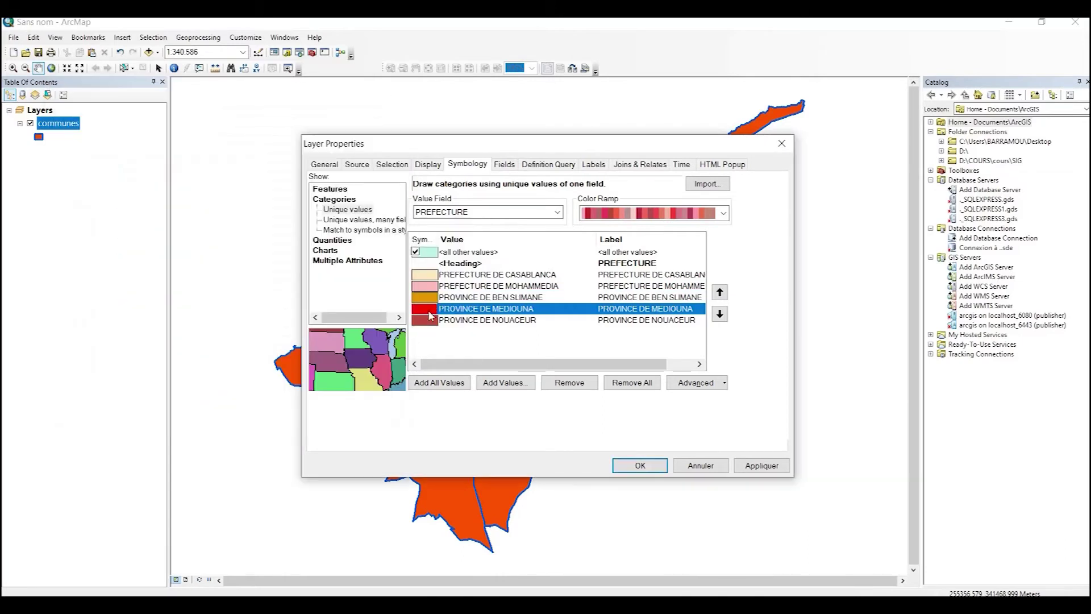
# Set the fill color of the PROVINCE DE NOUACEUR category to bright sky blue.
pyautogui.doubleClick(423, 320)
pyautogui.click(367, 208)
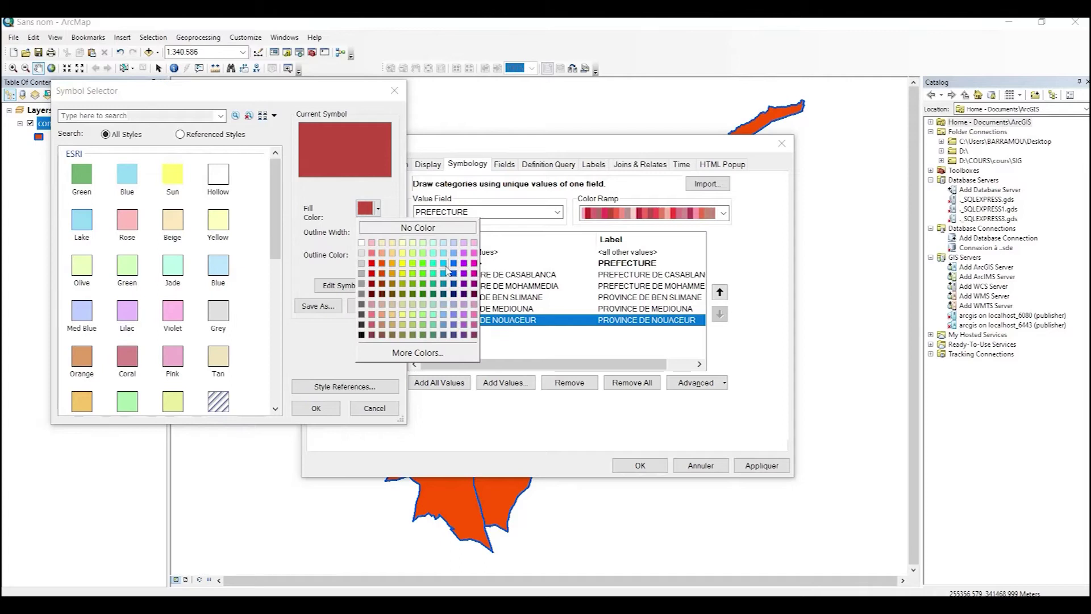
pyautogui.click(448, 272)
pyautogui.click(316, 408)
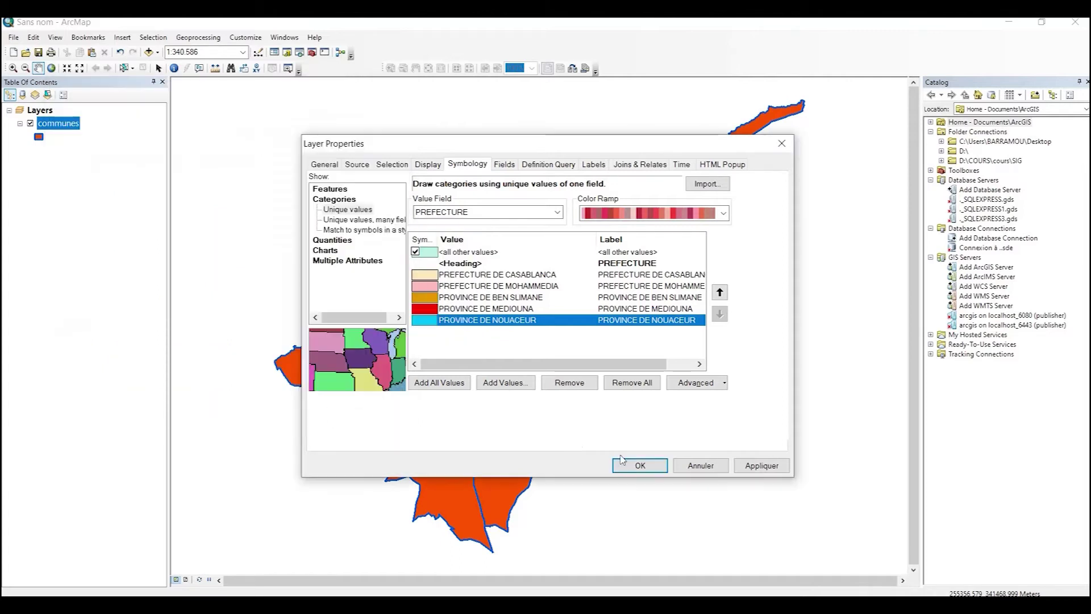
# Apply the unique-value PREFECTURE colors to the communes layer and inspect the resulting map.
pyautogui.click(620, 460)
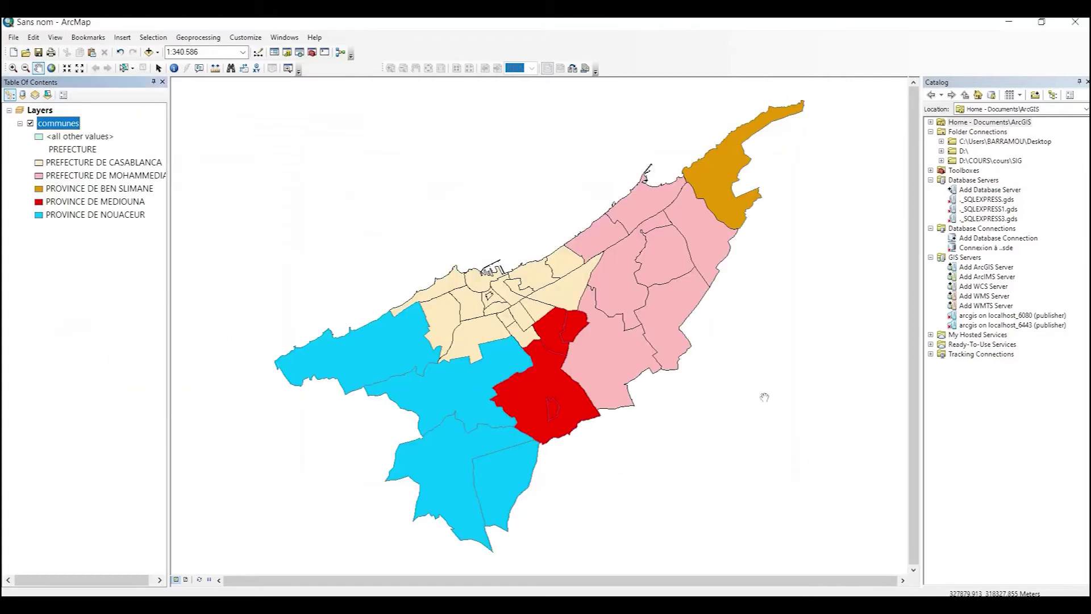
pyautogui.scroll(2, 494, 341)
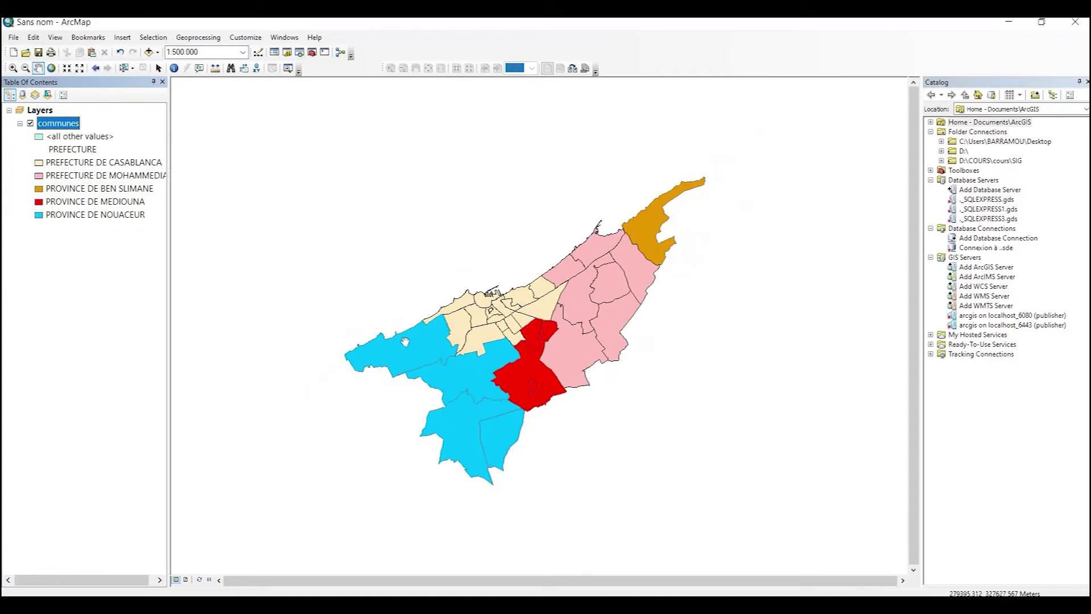
pyautogui.scroll(-2, 405, 341)
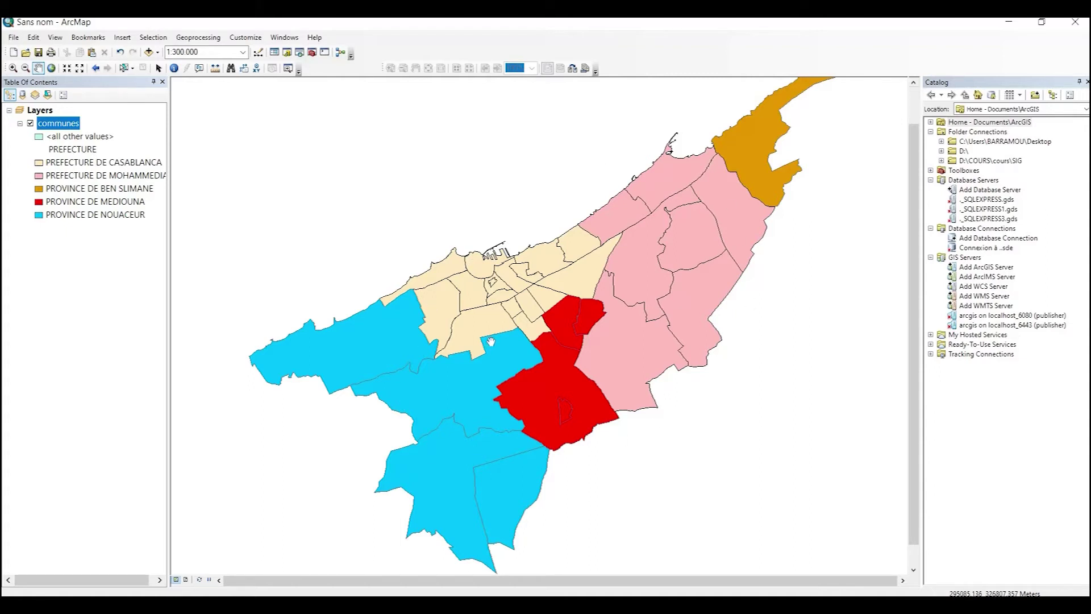
pyautogui.scroll(1, 491, 341)
# Examine the population and household fields in the communes attribute table, including TOTAL1994, MÉNAGES199 and TOTAL2004, and close the table.
pyautogui.rightClick(63, 124)
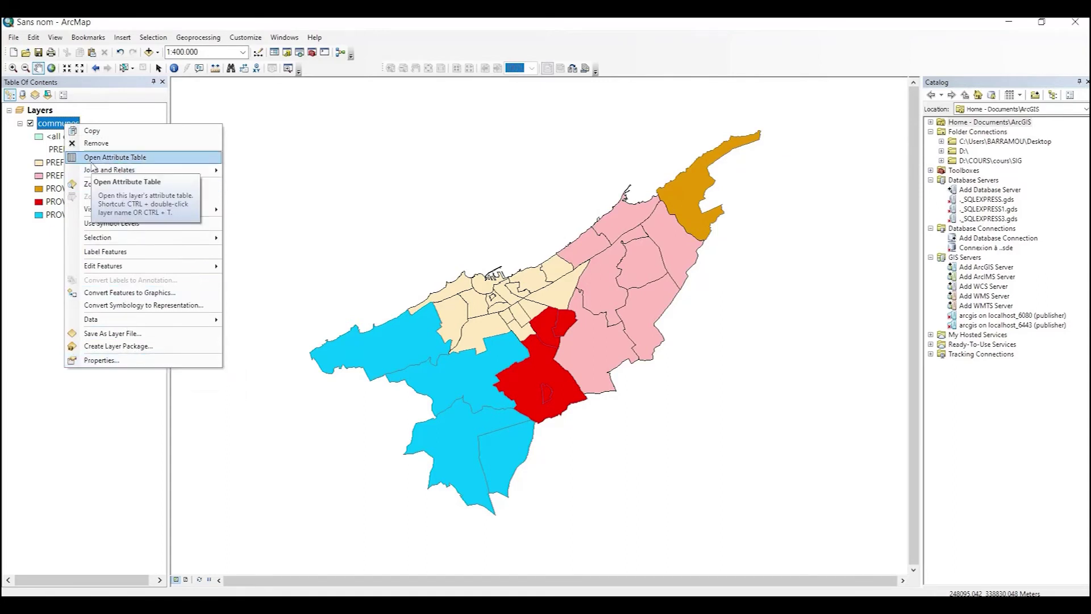
pyautogui.click(95, 158)
pyautogui.moveTo(415, 437); pyautogui.dragTo(573, 421)
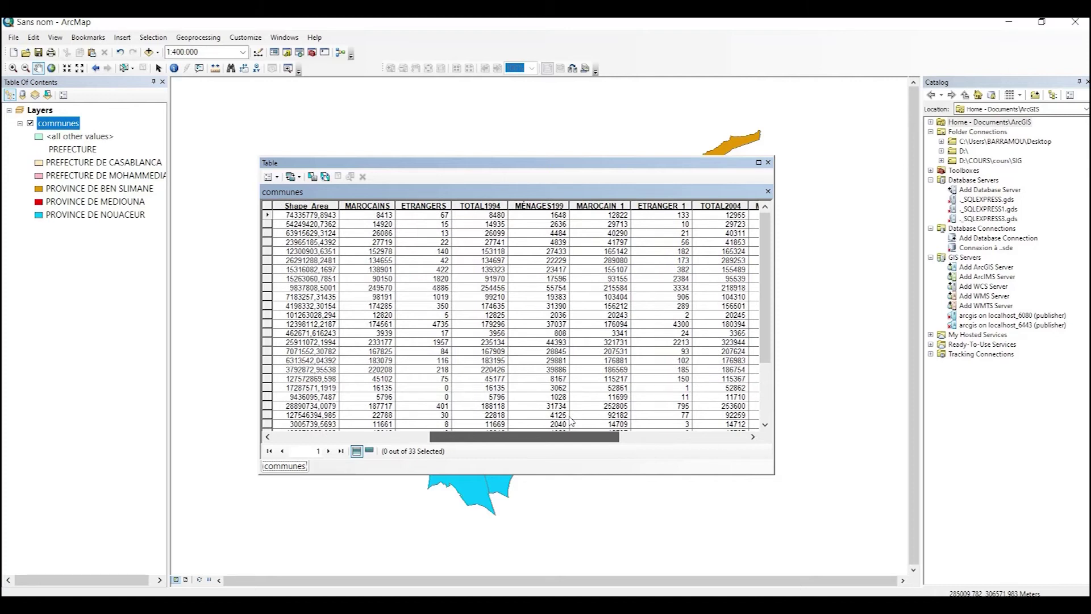
pyautogui.moveTo(572, 421); pyautogui.dragTo(574, 421)
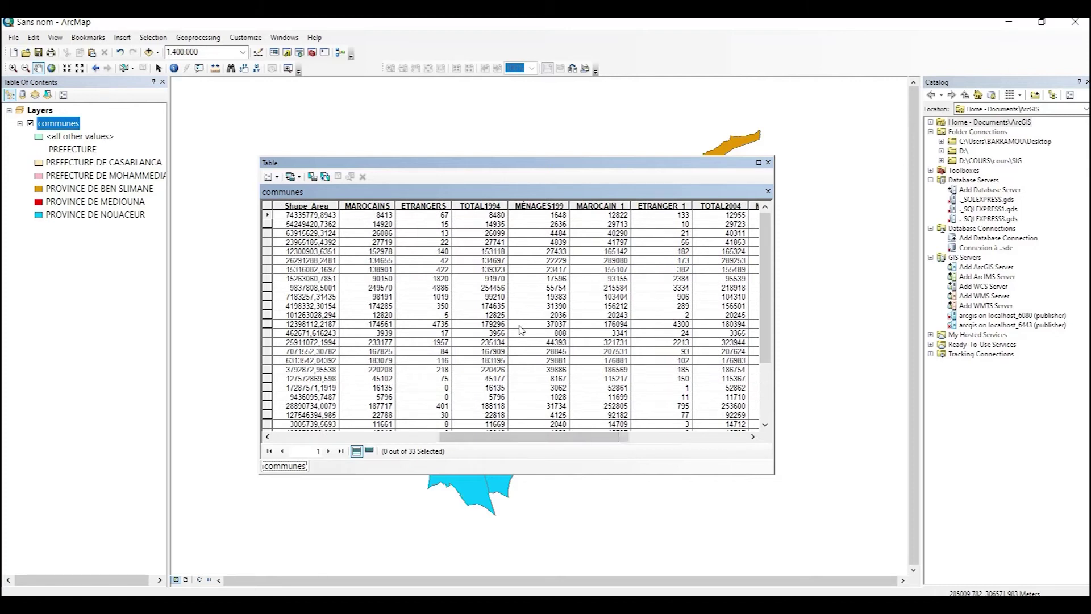
pyautogui.click(481, 207)
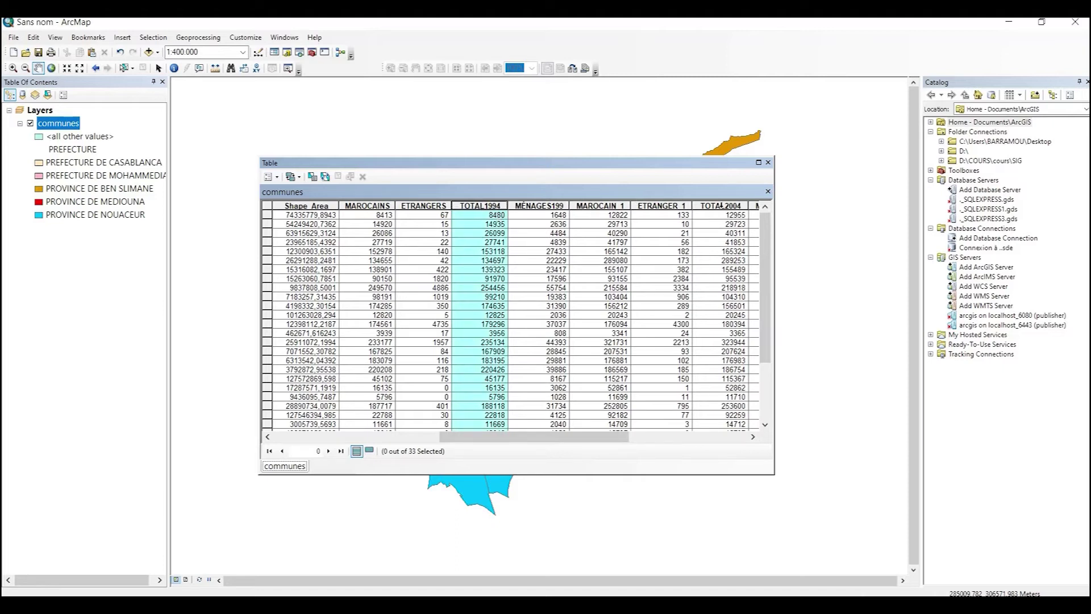
pyautogui.click(720, 207)
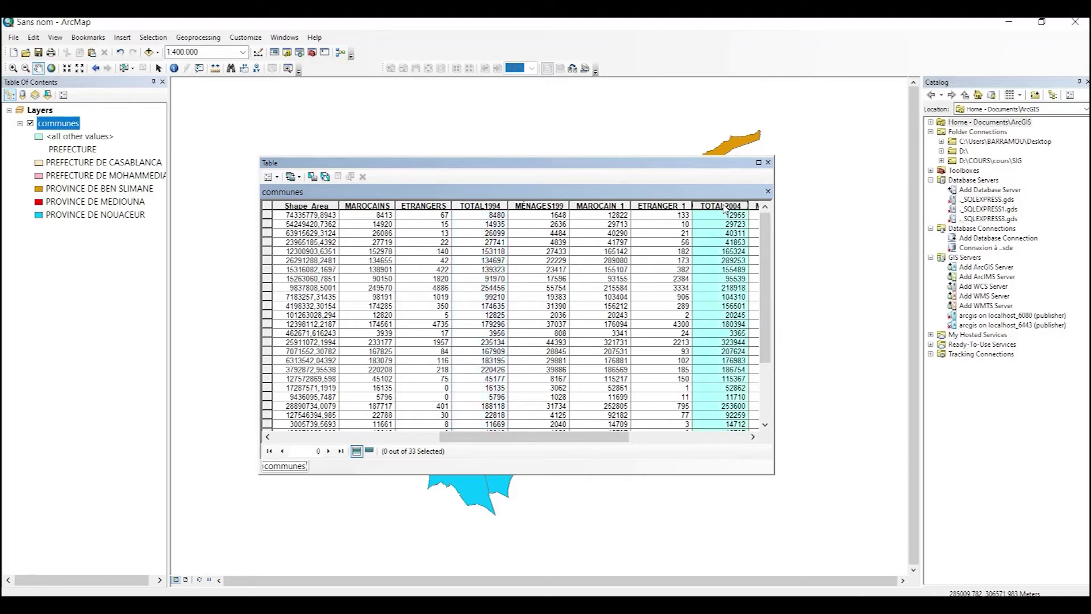
pyautogui.click(365, 207)
pyautogui.click(432, 206)
pyautogui.click(546, 206)
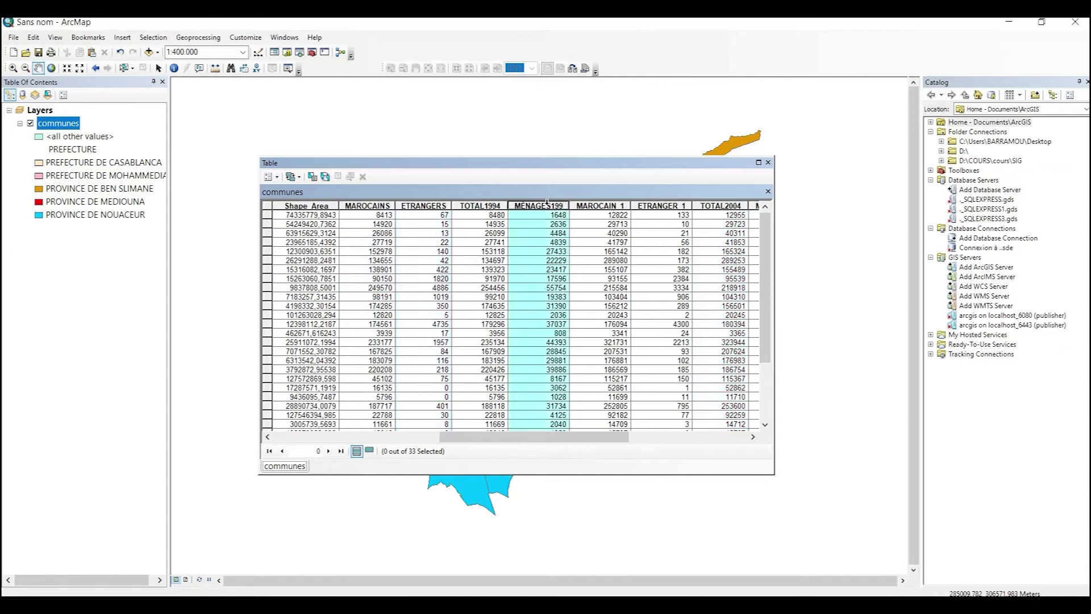
pyautogui.click(601, 206)
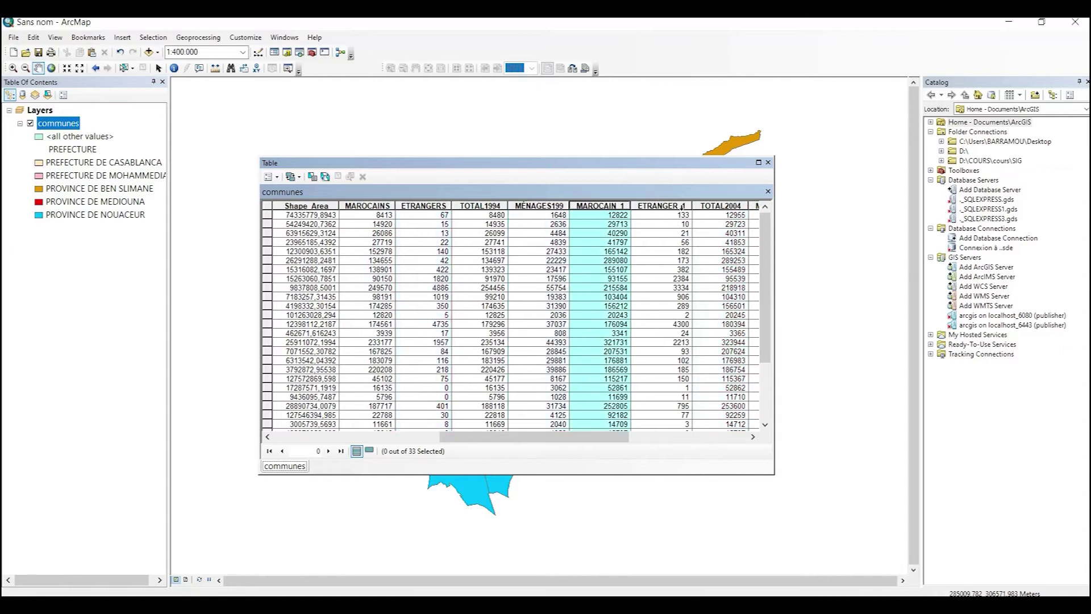
pyautogui.moveTo(525, 436); pyautogui.dragTo(692, 435)
pyautogui.moveTo(597, 437); pyautogui.dragTo(440, 452)
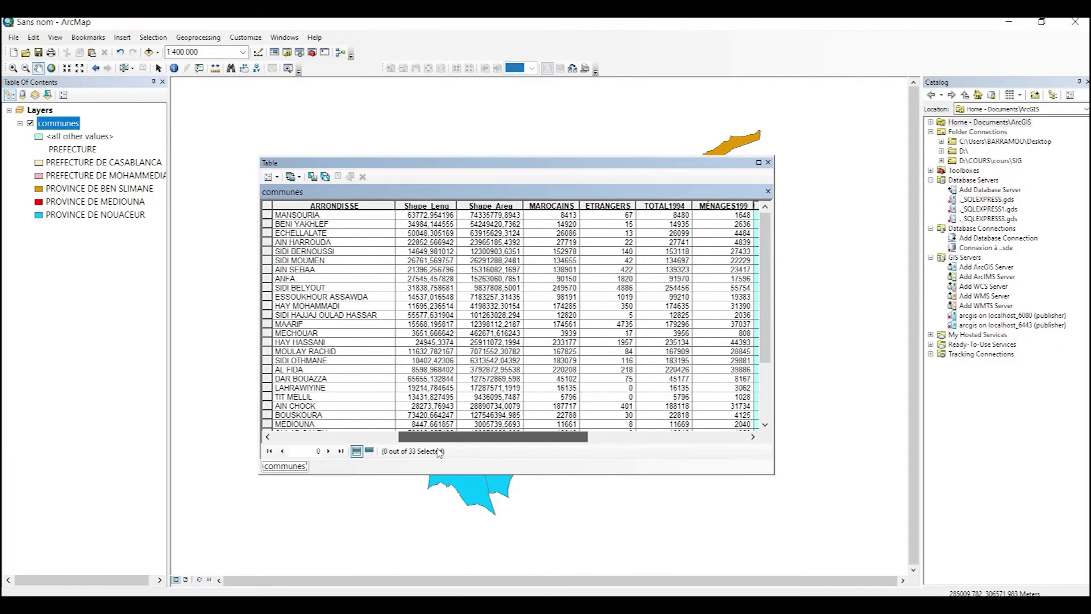
pyautogui.click(768, 163)
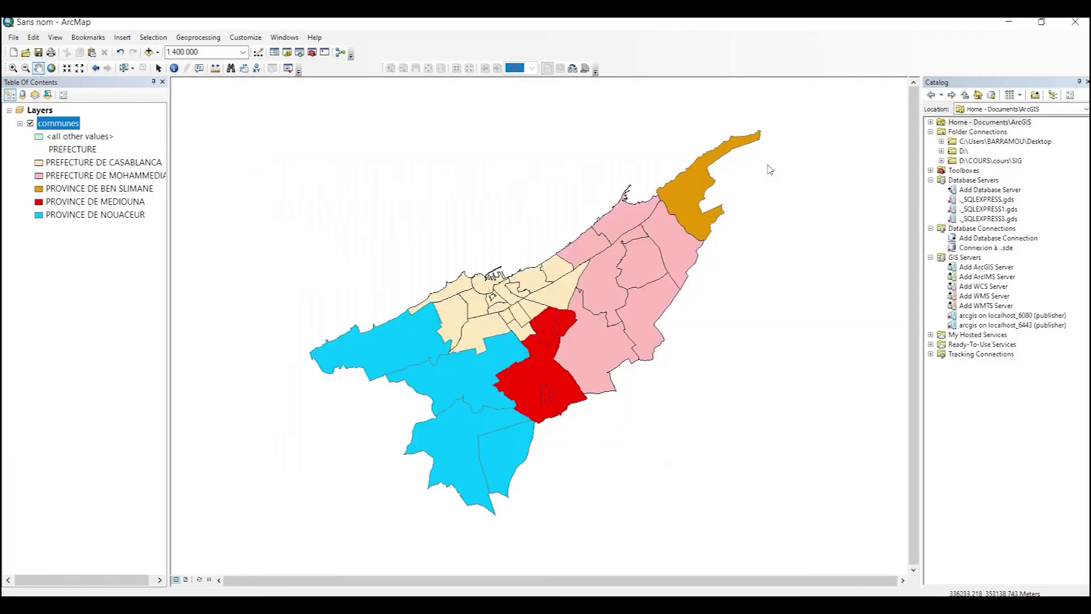
# Symbolize the communes layer with graduated colors based on the TOTAL2004 field and apply it to the map.
pyautogui.rightClick(69, 126)
pyautogui.click(125, 357)
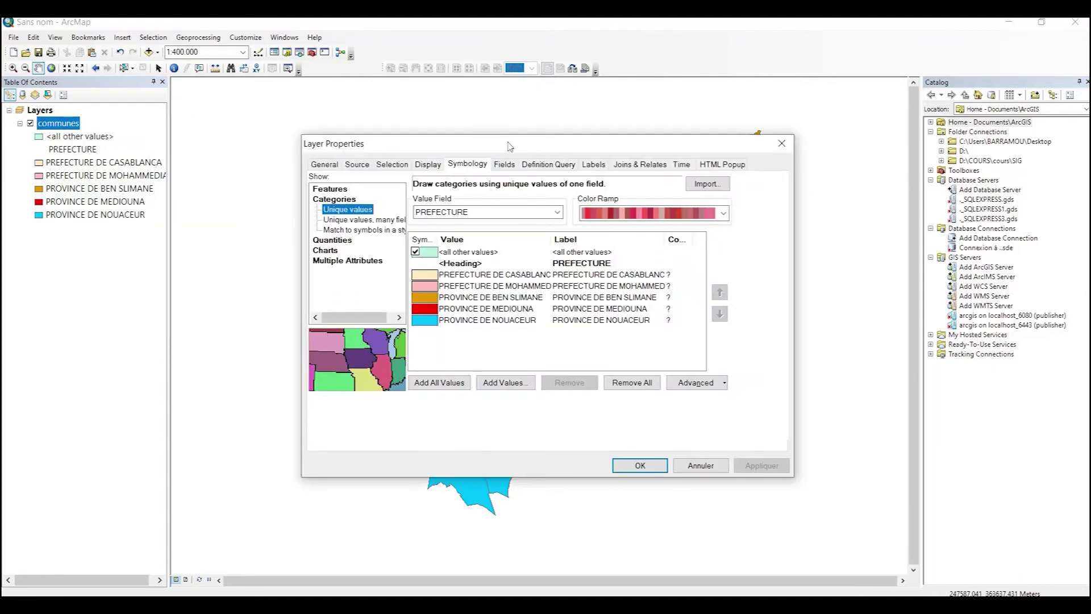
pyautogui.click(333, 240)
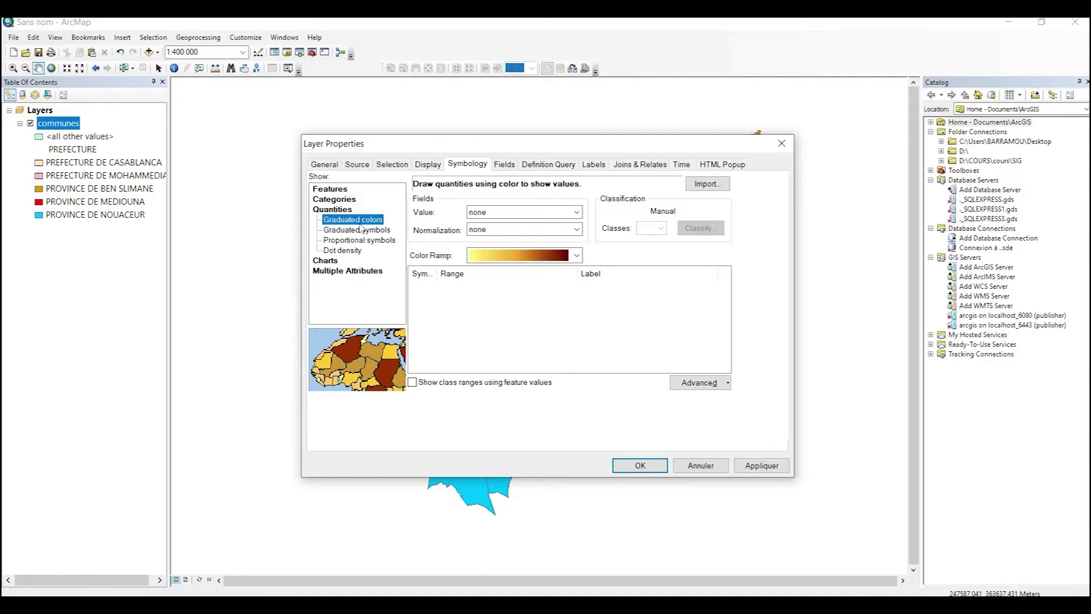
pyautogui.click(505, 213)
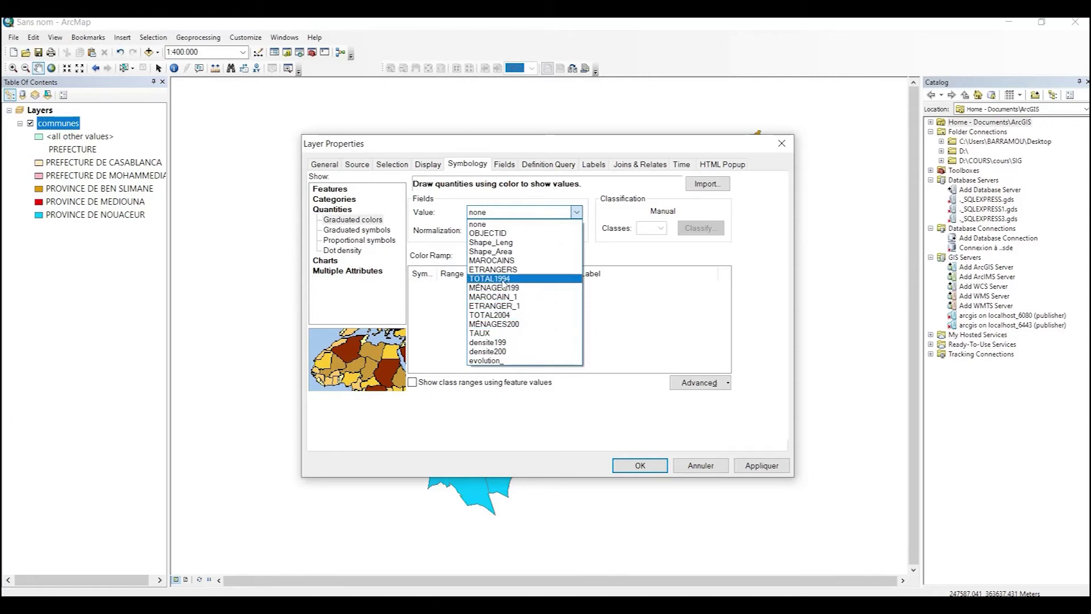
pyautogui.click(492, 315)
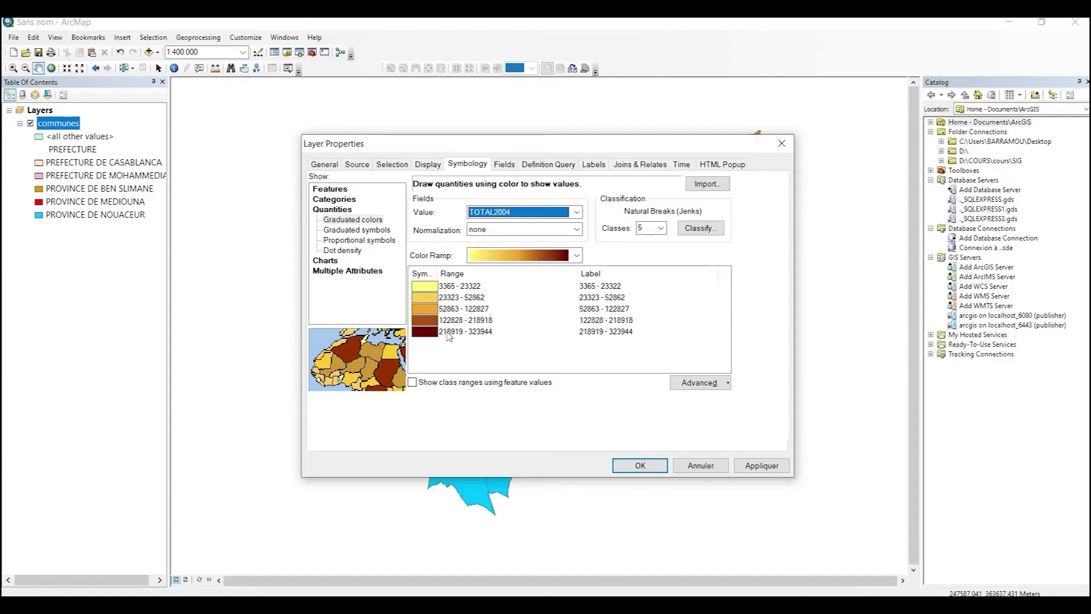
pyautogui.click(642, 467)
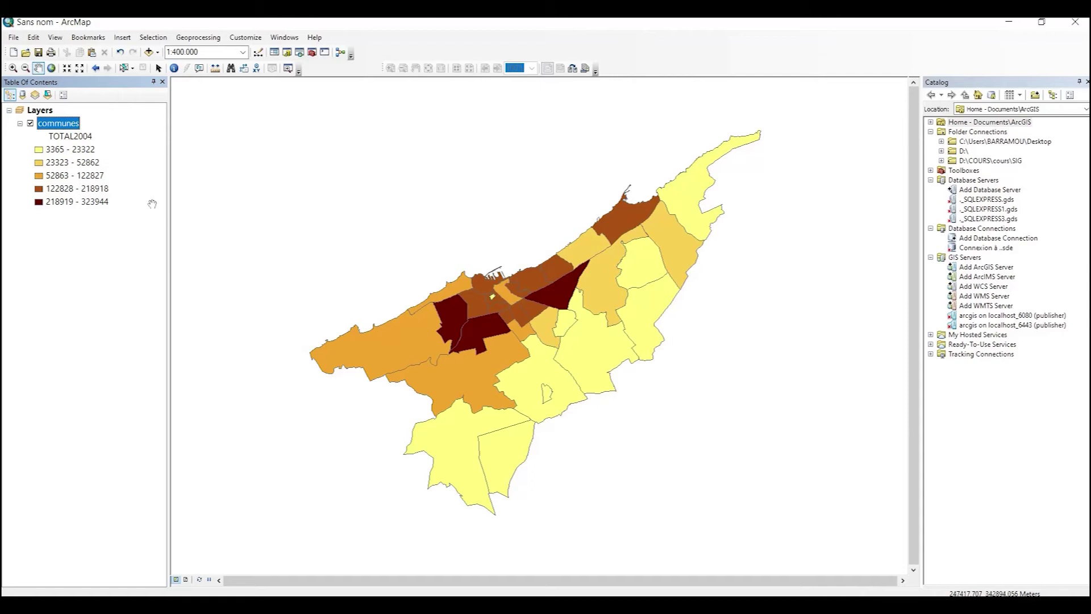
# Set the graduated colors classification of the communes layer to 10 classes and apply it.
pyautogui.rightClick(73, 124)
pyautogui.click(118, 367)
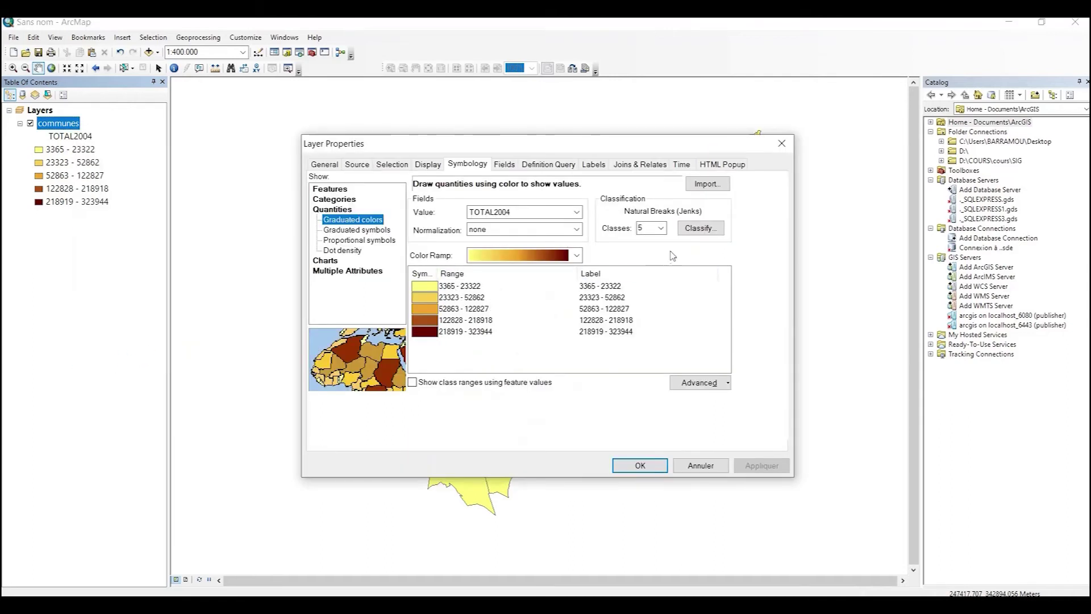
pyautogui.click(645, 226)
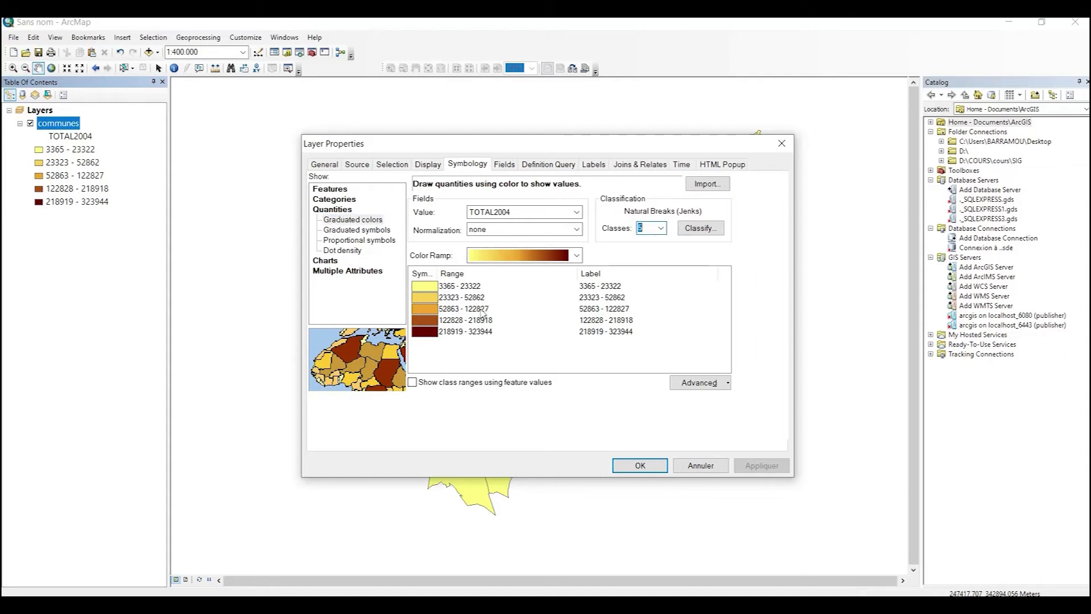
pyautogui.click(660, 228)
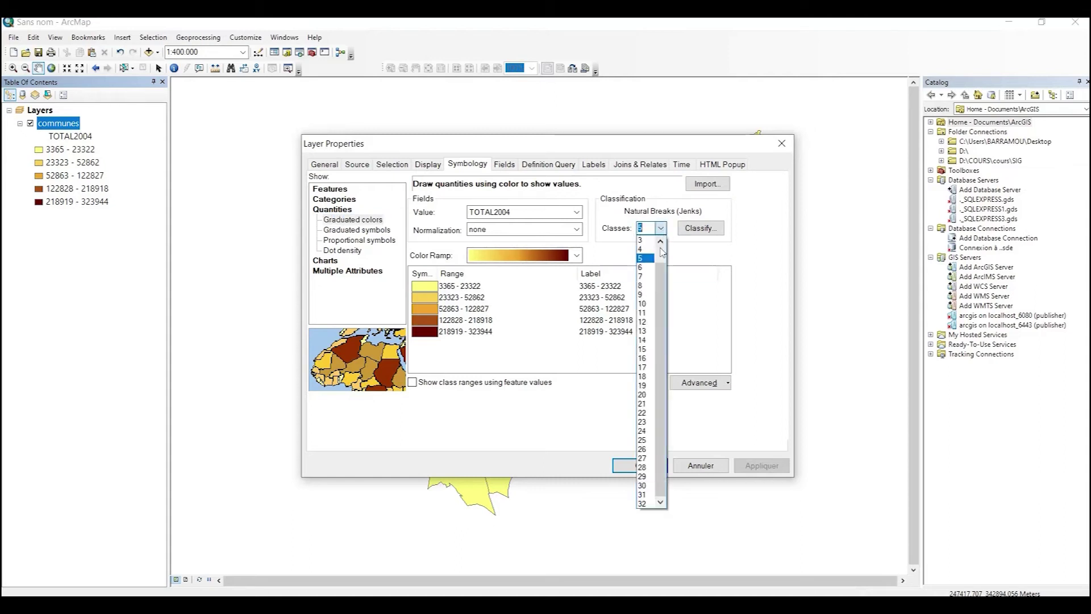
pyautogui.click(647, 305)
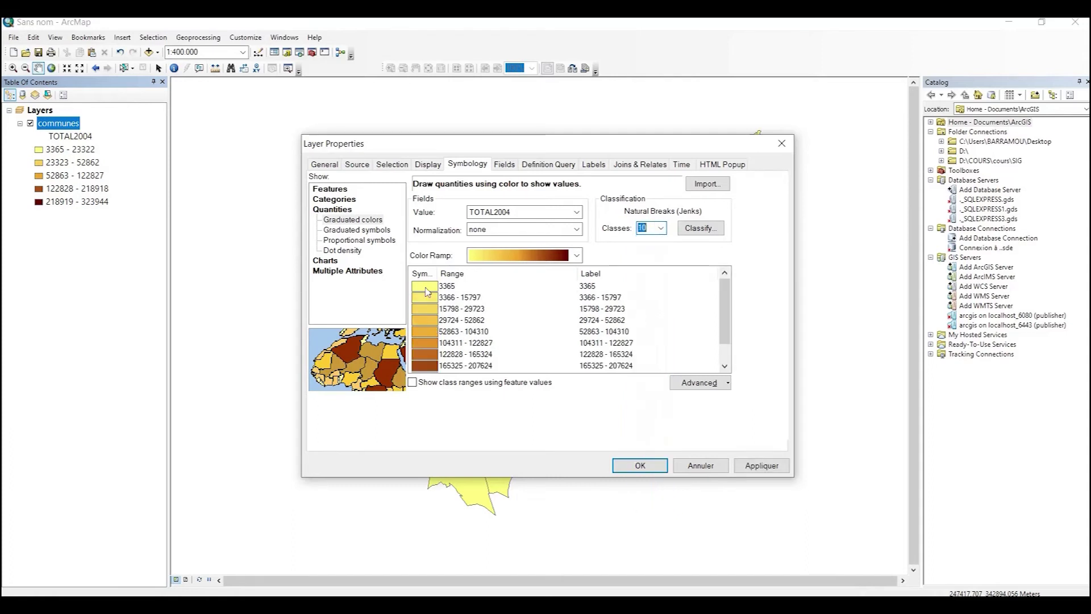
pyautogui.scroll(-1, 442, 347)
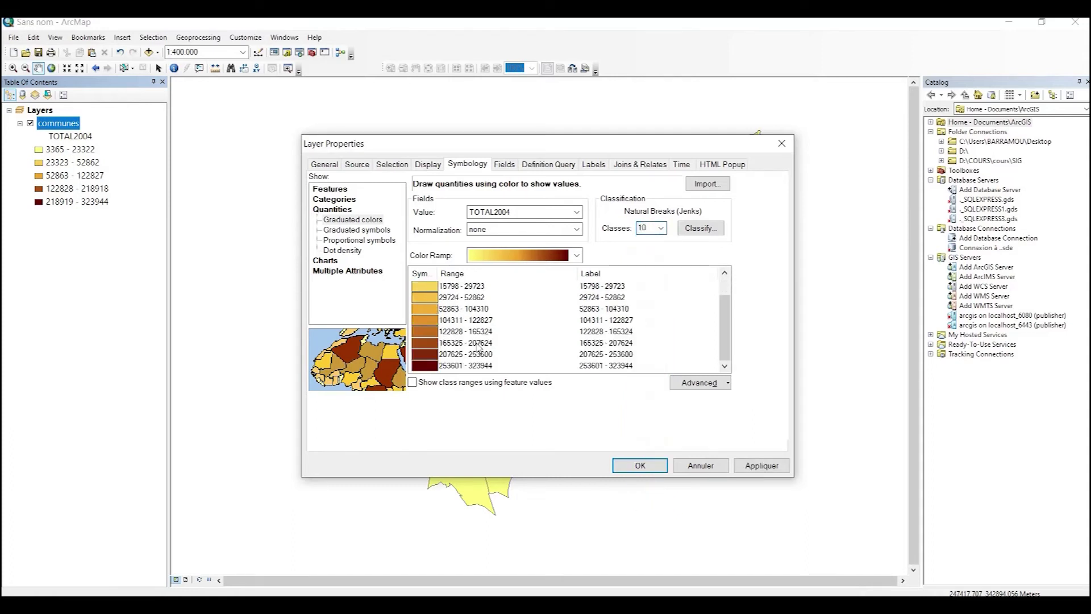
pyautogui.scroll(1, 476, 310)
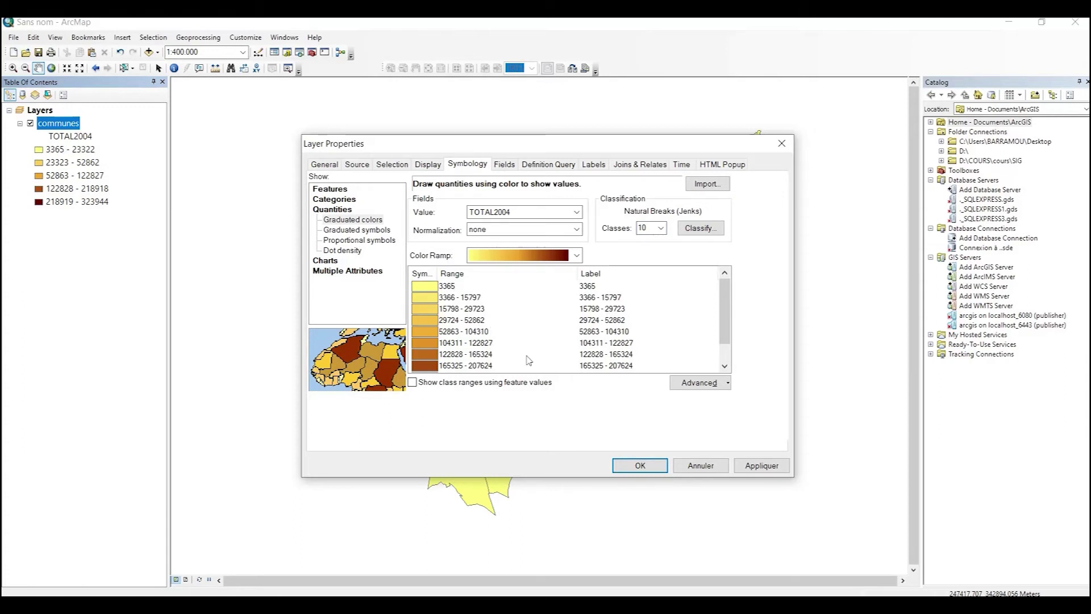
pyautogui.click(639, 467)
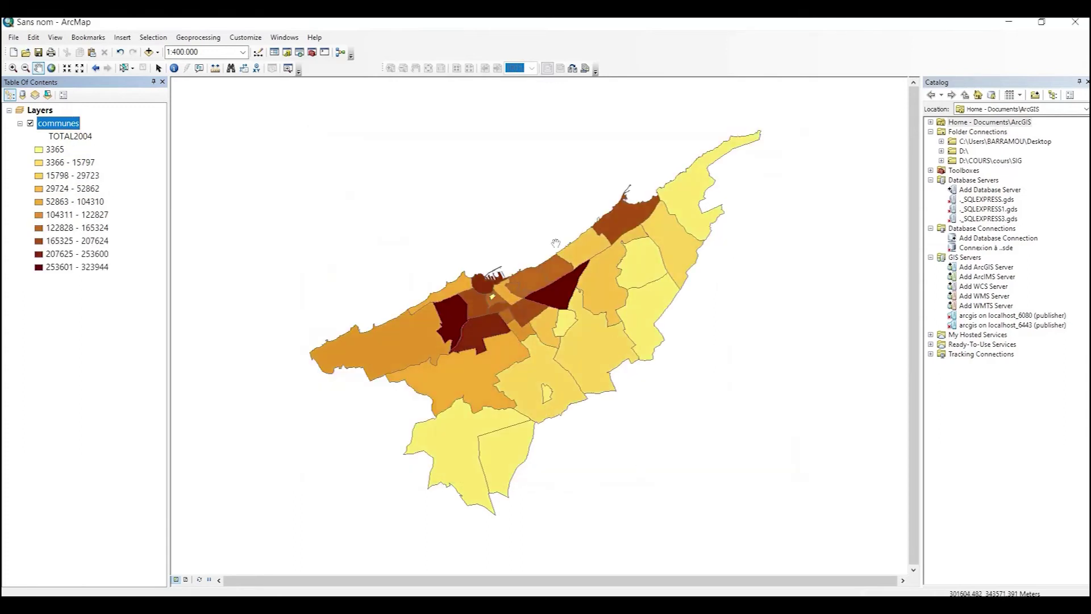
# Change the communes layer's color ramp to the multicolor one running from red through yellow and green to dark blue, and apply it.
pyautogui.rightClick(66, 126)
pyautogui.click(103, 363)
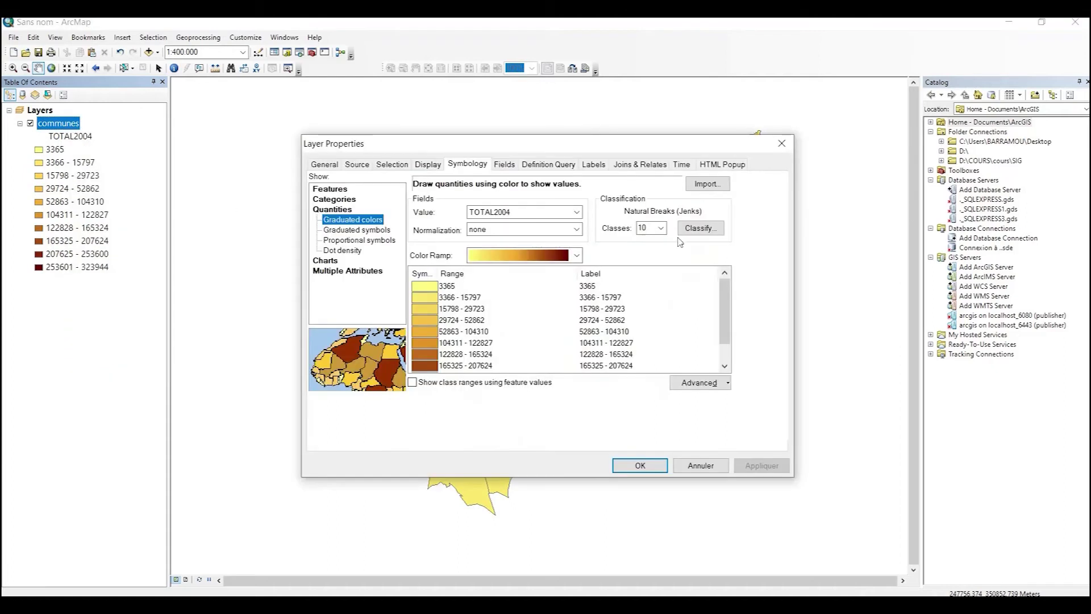
pyautogui.click(543, 256)
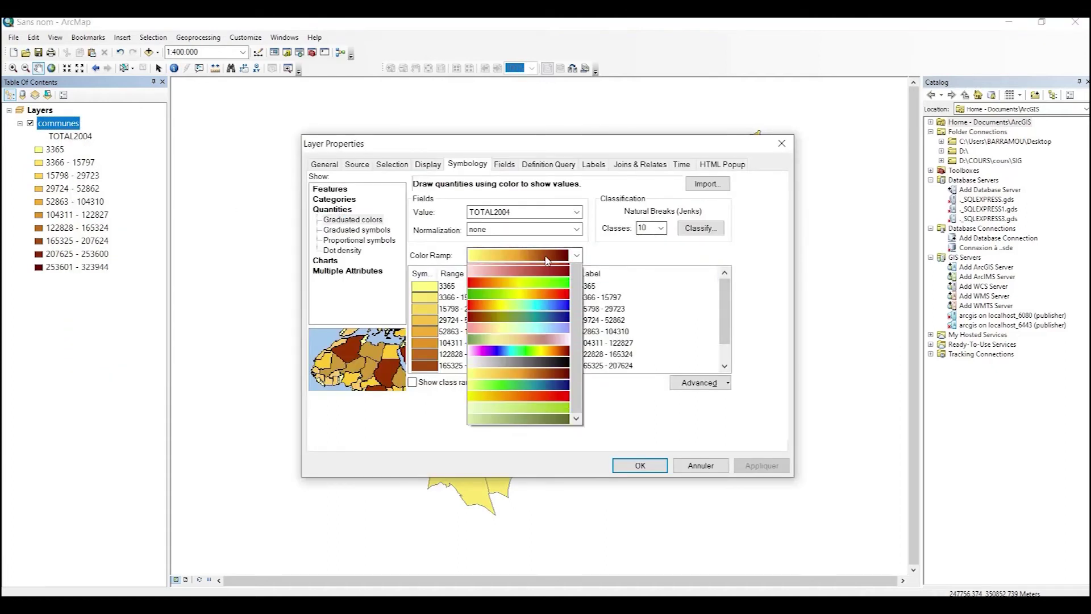
pyautogui.click(509, 362)
pyautogui.click(640, 465)
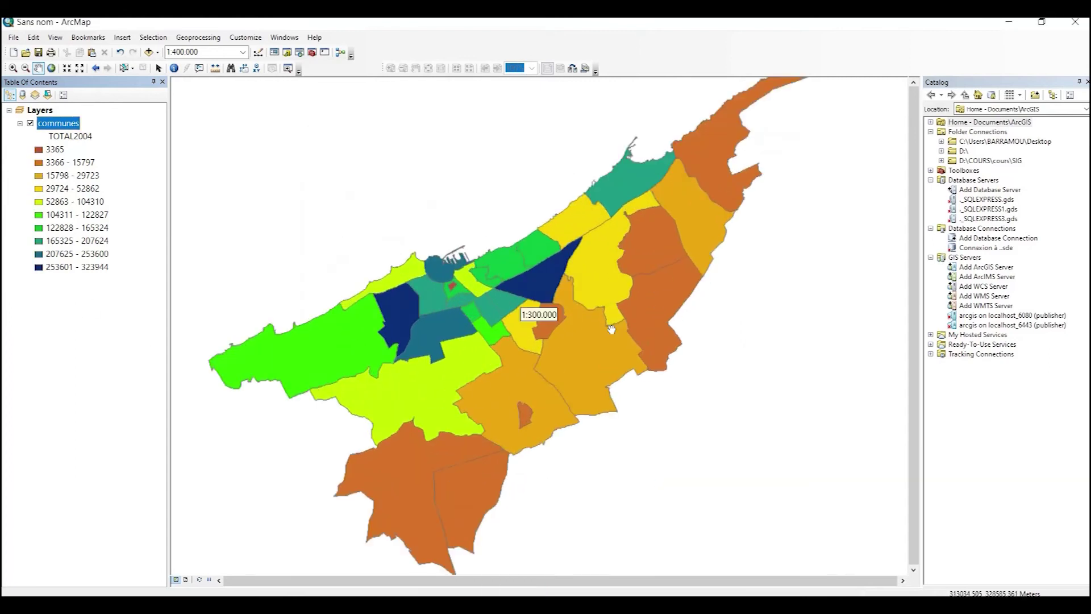
pyautogui.moveTo(464, 315)
pyautogui.mouseDown()
pyautogui.moveTo(483, 297)
pyautogui.moveTo(473, 313)
pyautogui.mouseUp()
pyautogui.scroll(1, 473, 313)
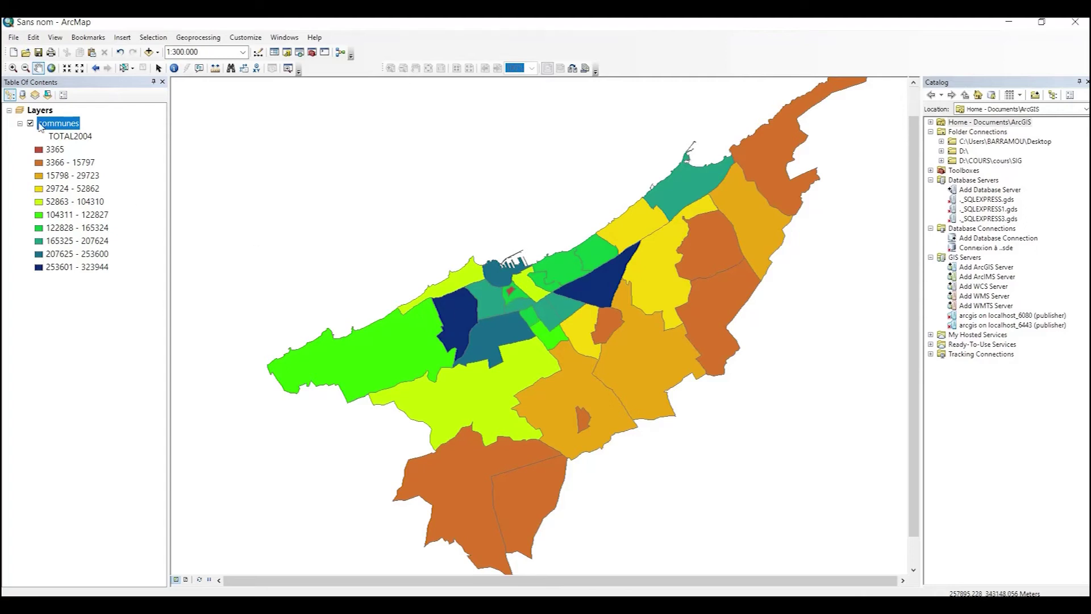
# Switch the communes symbology to pie charts and add the TOTAL1994 and TOTAL2004 fields to the chart.
pyautogui.rightClick(48, 126)
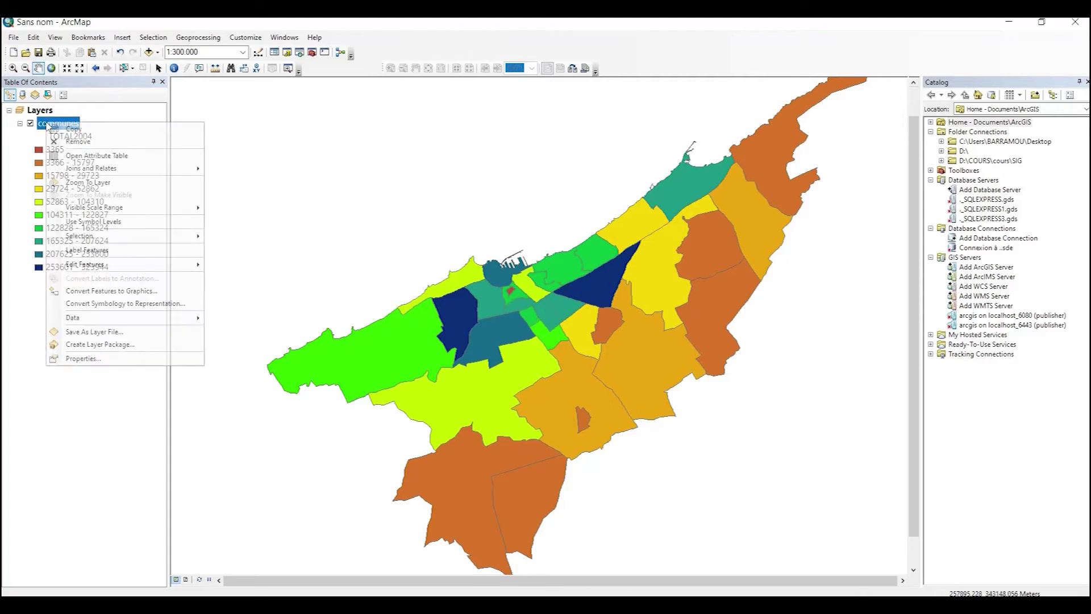
pyautogui.click(108, 358)
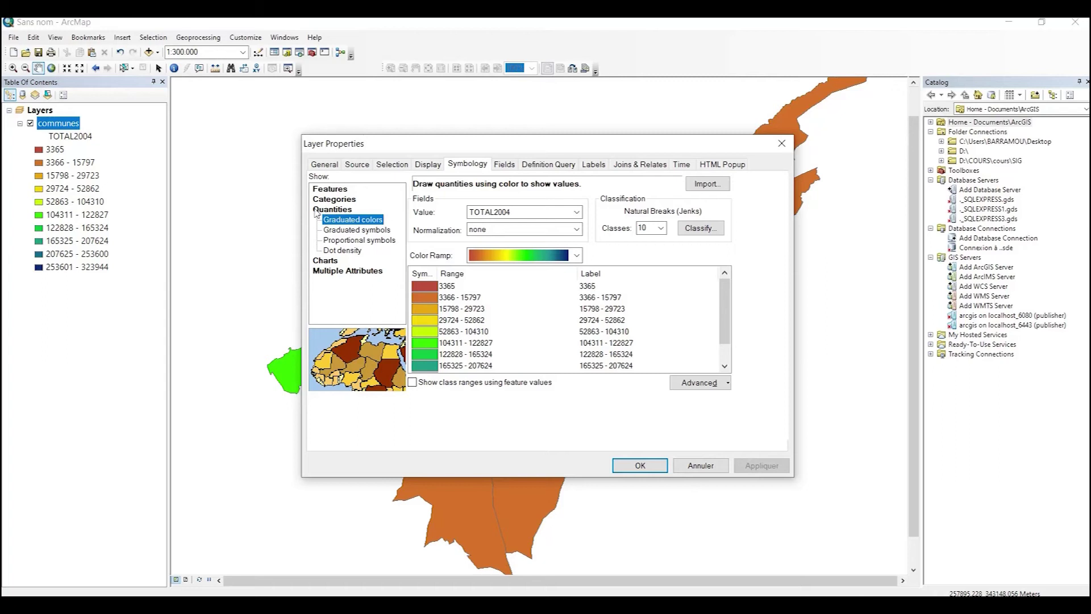
pyautogui.click(325, 261)
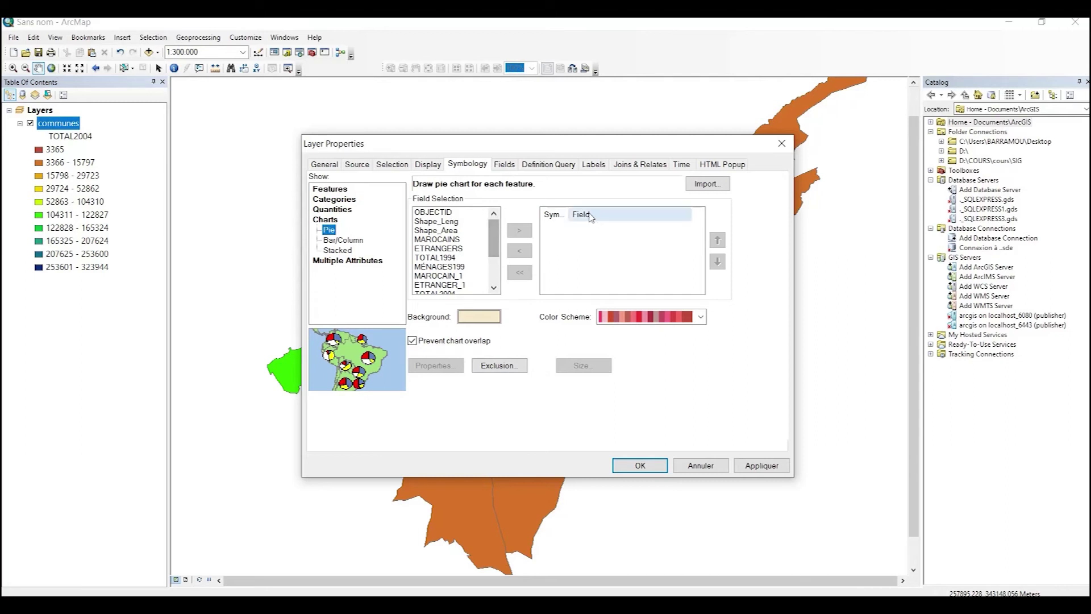
pyautogui.click(443, 258)
pyautogui.doubleClick(479, 259)
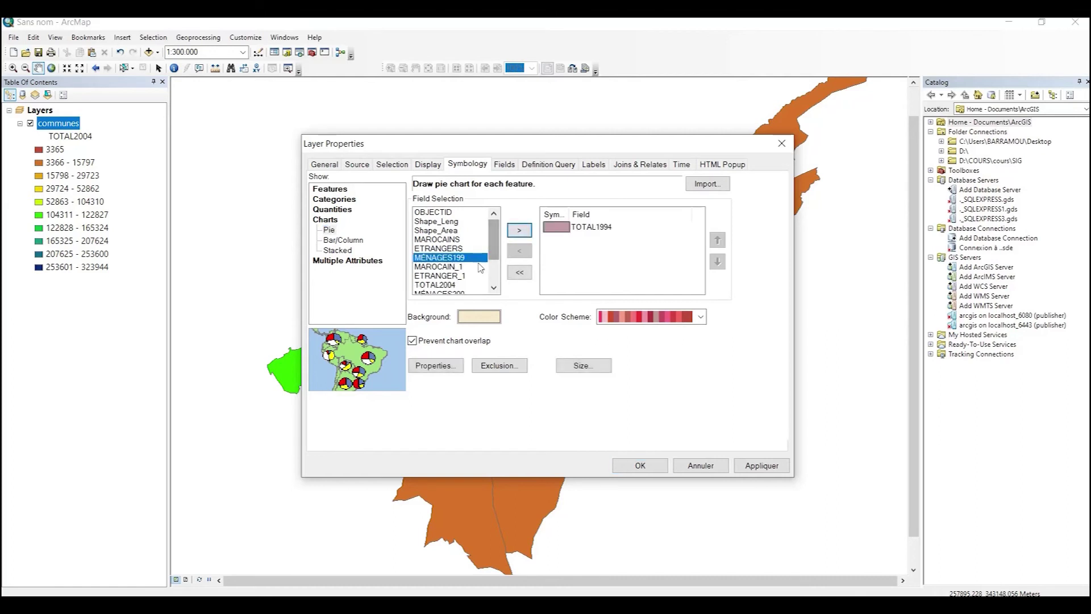
pyautogui.click(449, 285)
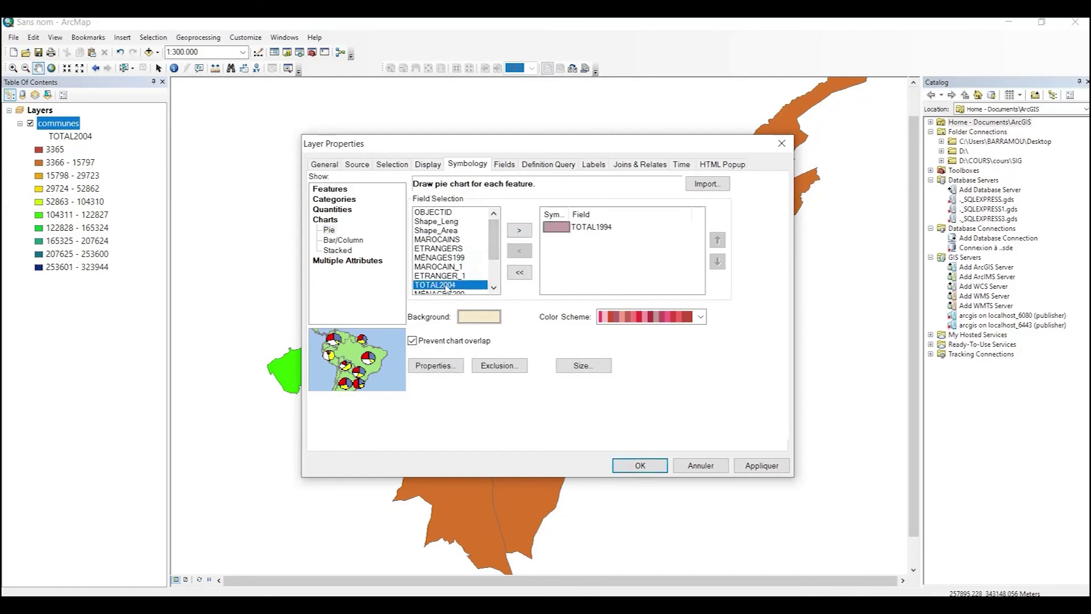
pyautogui.click(519, 230)
# Apply a dark multicolored color scheme to the pie chart and give the TOTAL1994 symbol a light yellow fill with no outline color.
pyautogui.click(700, 317)
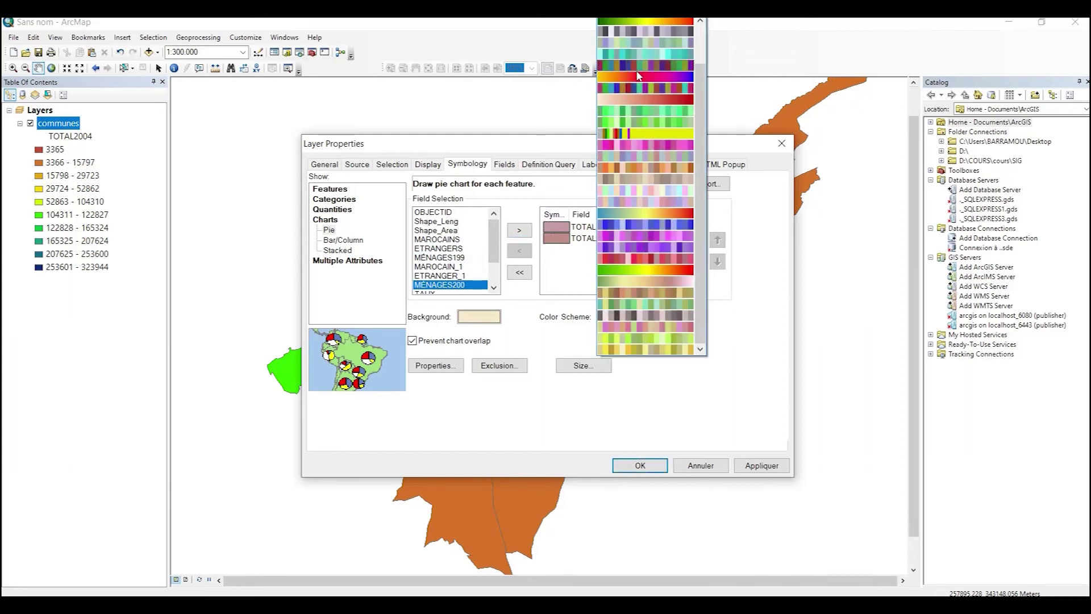
pyautogui.click(639, 65)
pyautogui.doubleClick(562, 228)
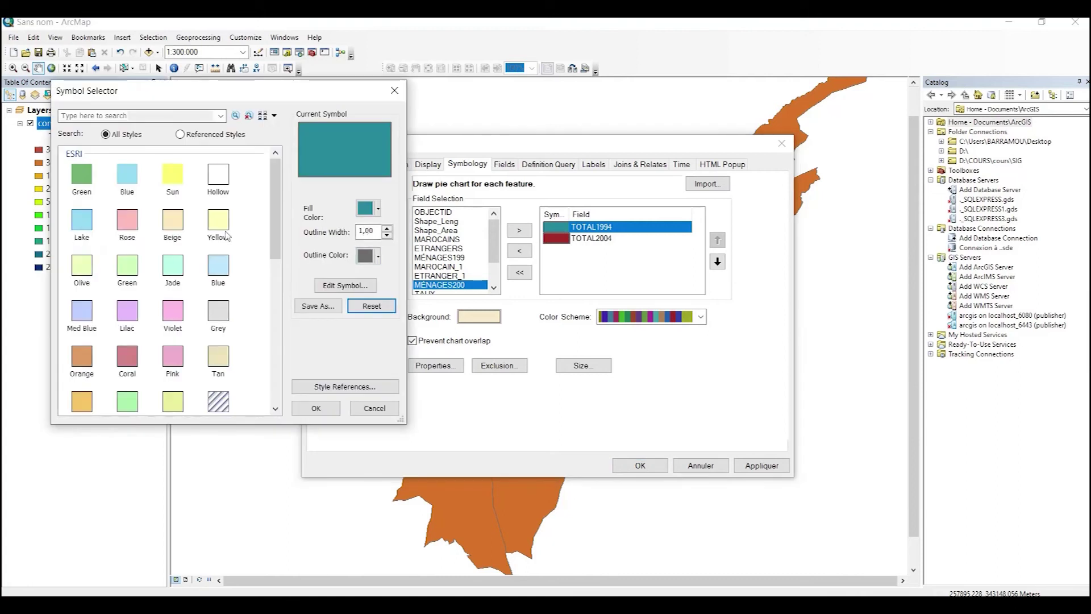
pyautogui.click(378, 209)
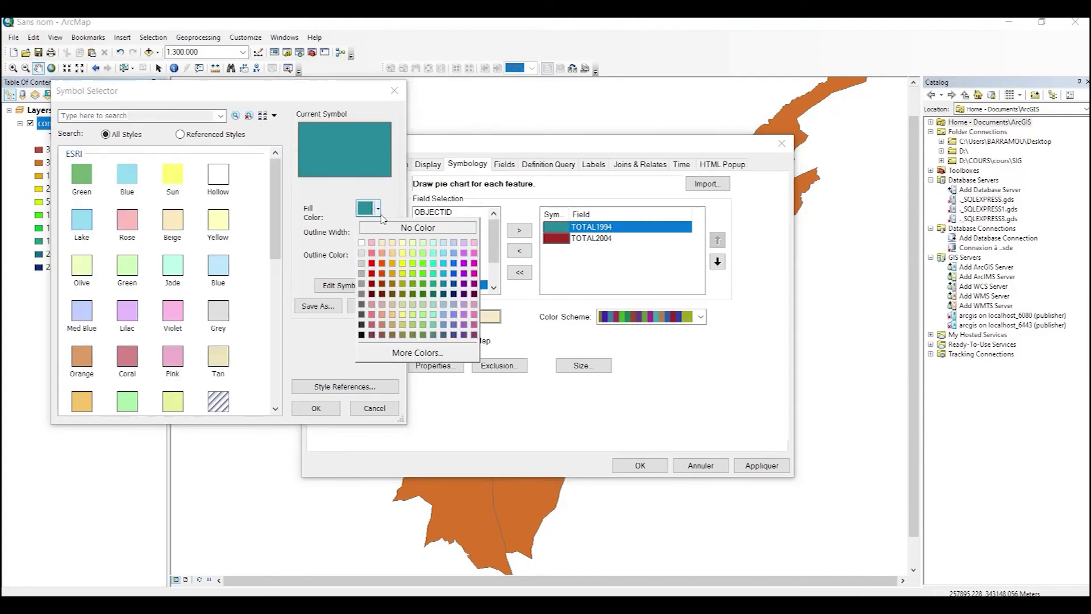
pyautogui.click(403, 254)
pyautogui.click(378, 256)
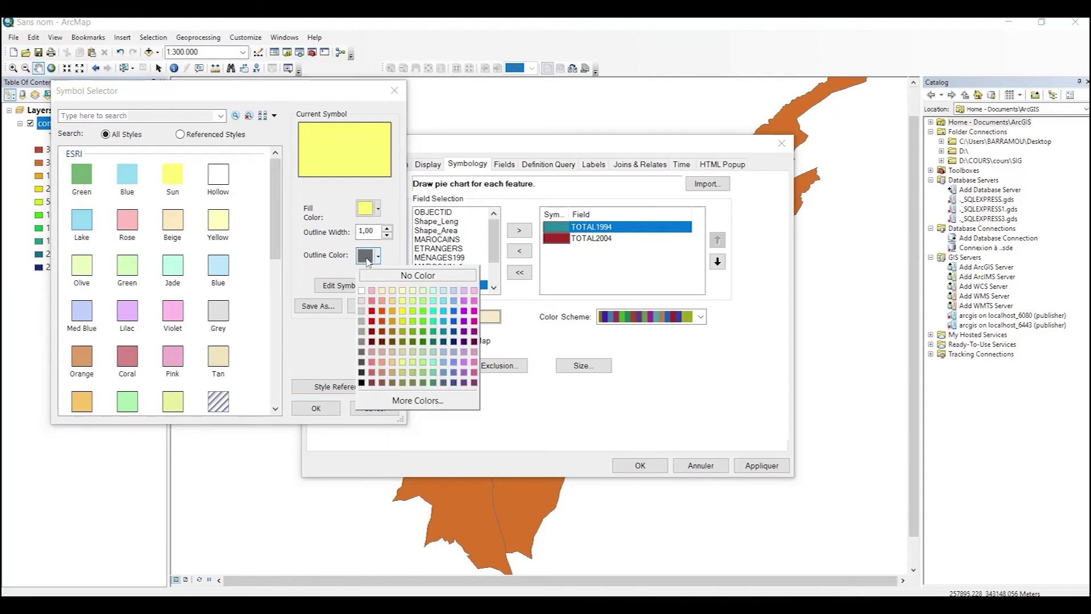
pyautogui.click(392, 281)
pyautogui.click(316, 408)
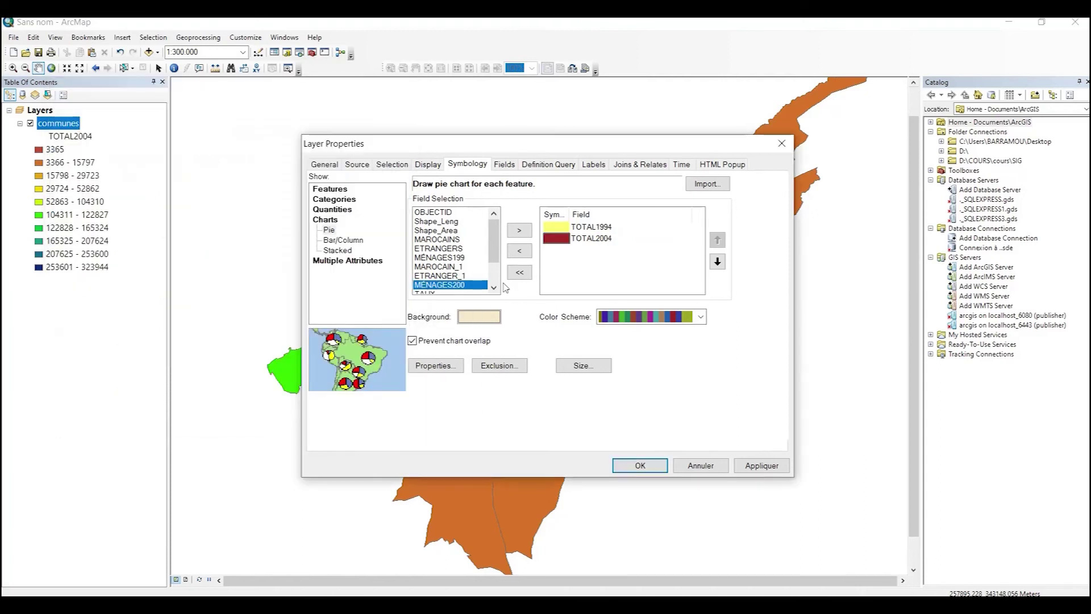
# Give the TOTAL2004 symbol a bright red fill with no outline color and apply the pie charts to the communes layer.
pyautogui.doubleClick(557, 238)
pyautogui.click(368, 209)
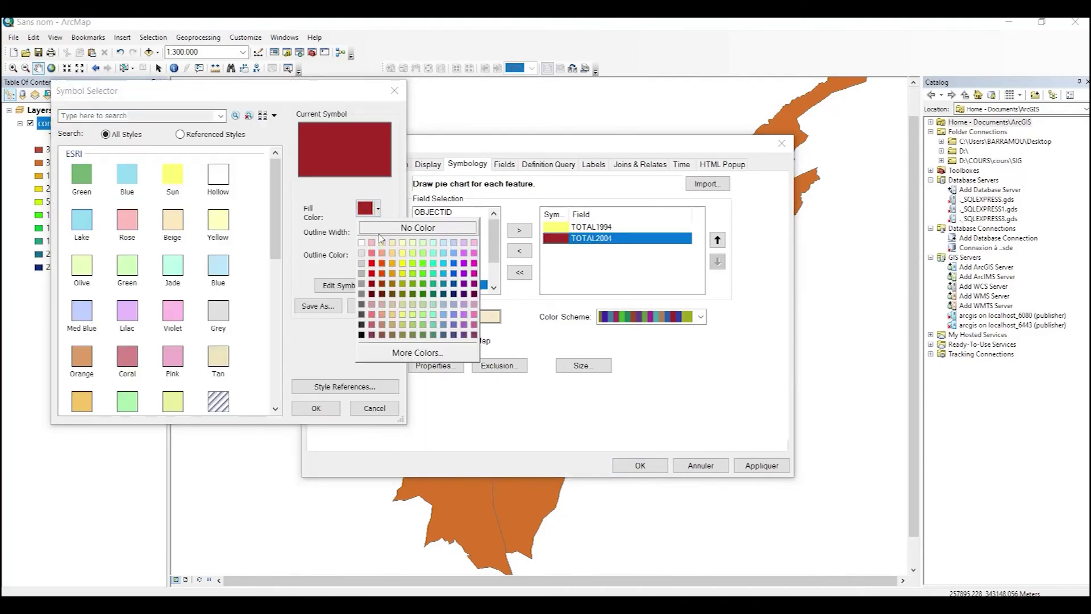
pyautogui.click(372, 264)
pyautogui.click(368, 255)
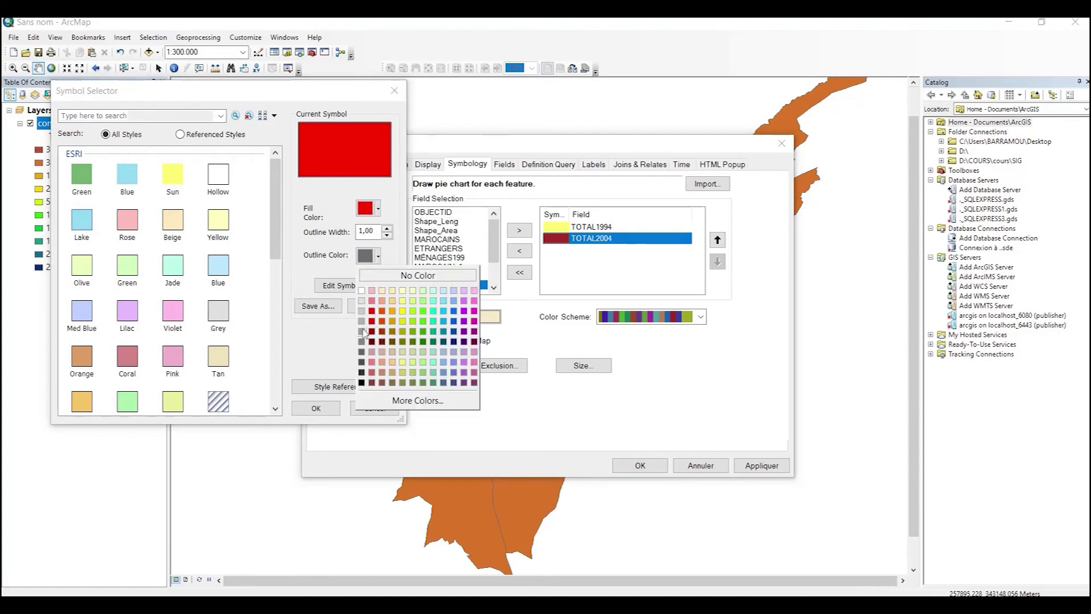
pyautogui.click(394, 277)
pyautogui.click(329, 409)
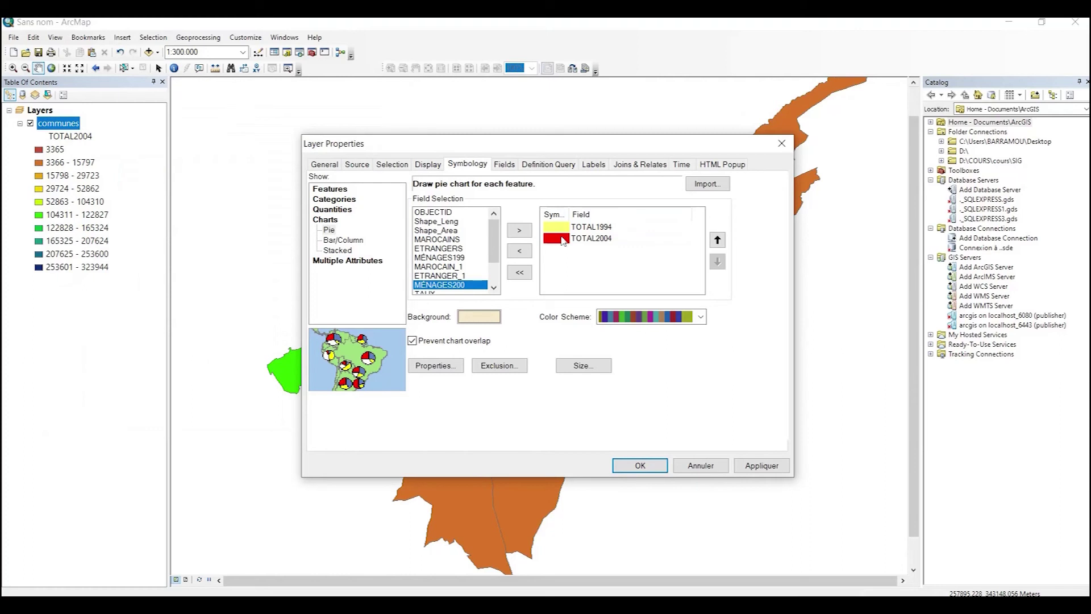
pyautogui.click(639, 465)
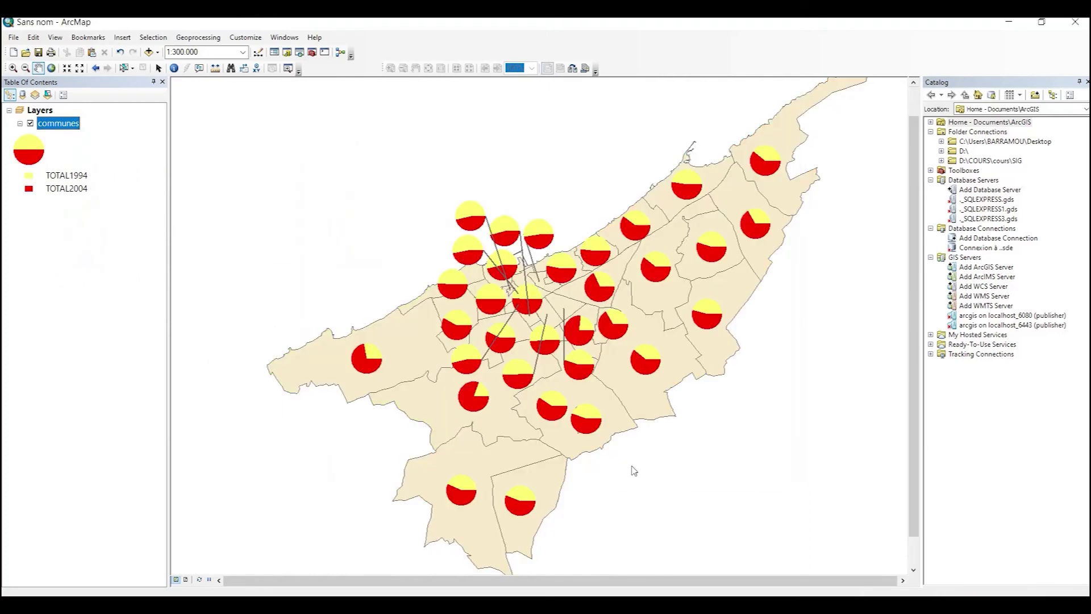
# Set the fill of the pie chart background on the communes layer to orange and apply it to the map.
pyautogui.scroll(4, 592, 348)
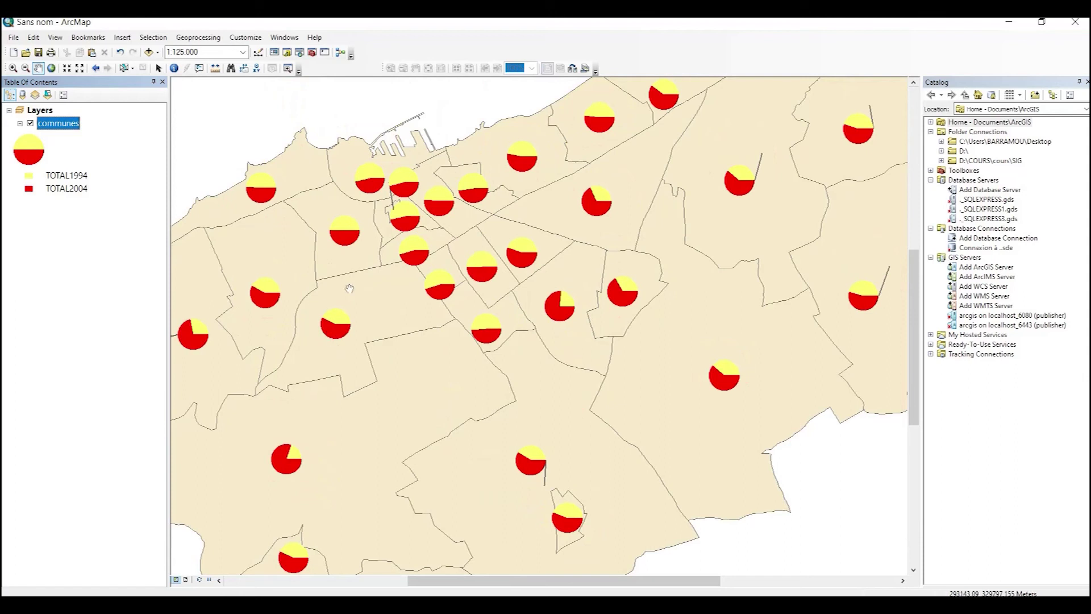
pyautogui.moveTo(350, 289); pyautogui.dragTo(425, 270)
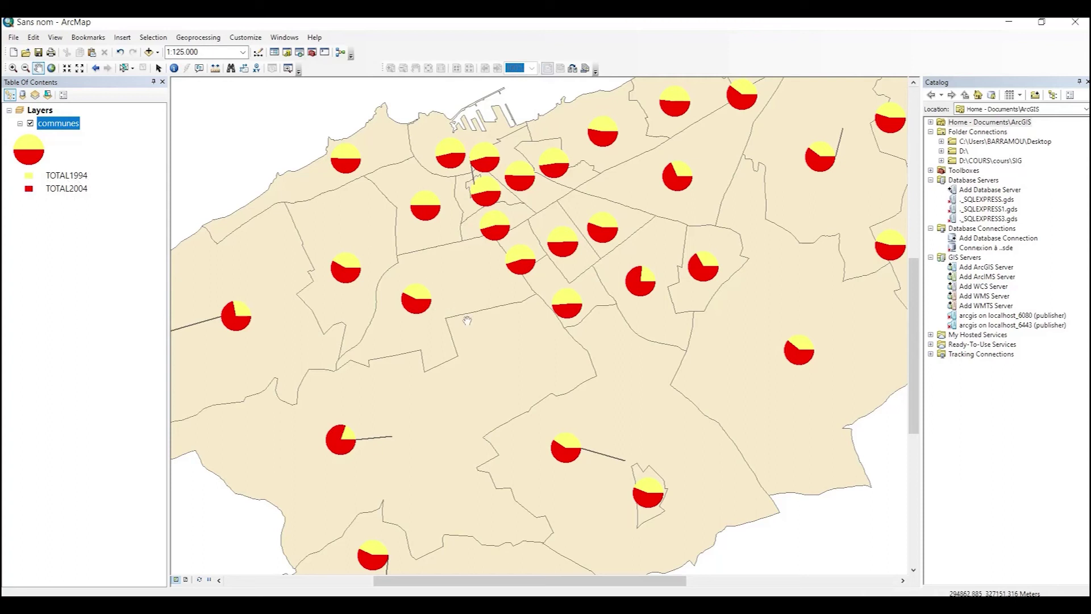
pyautogui.scroll(-2, 669, 337)
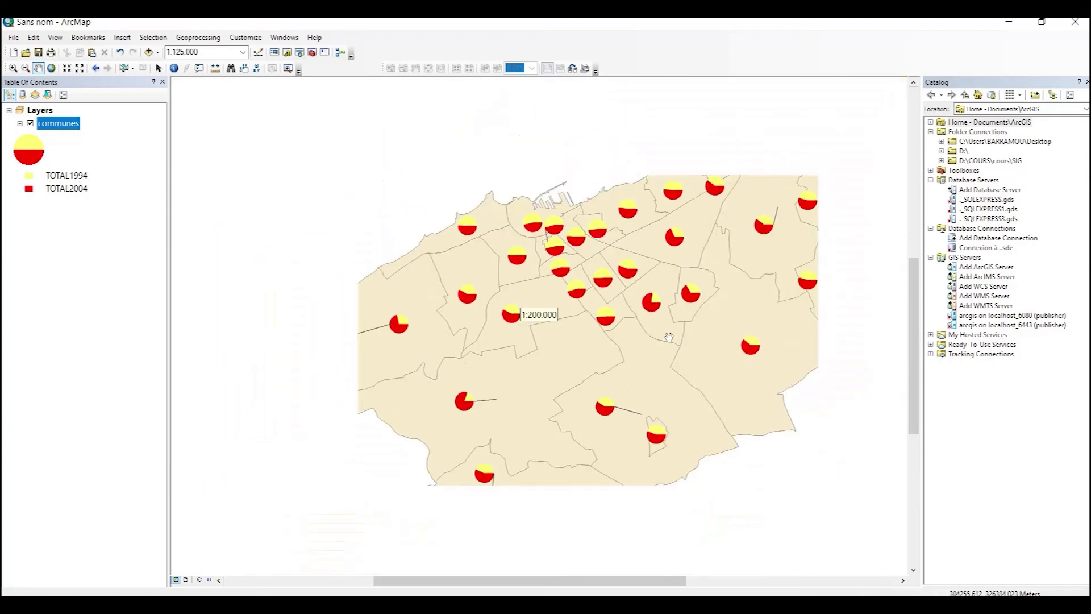
pyautogui.rightClick(49, 124)
pyautogui.click(117, 357)
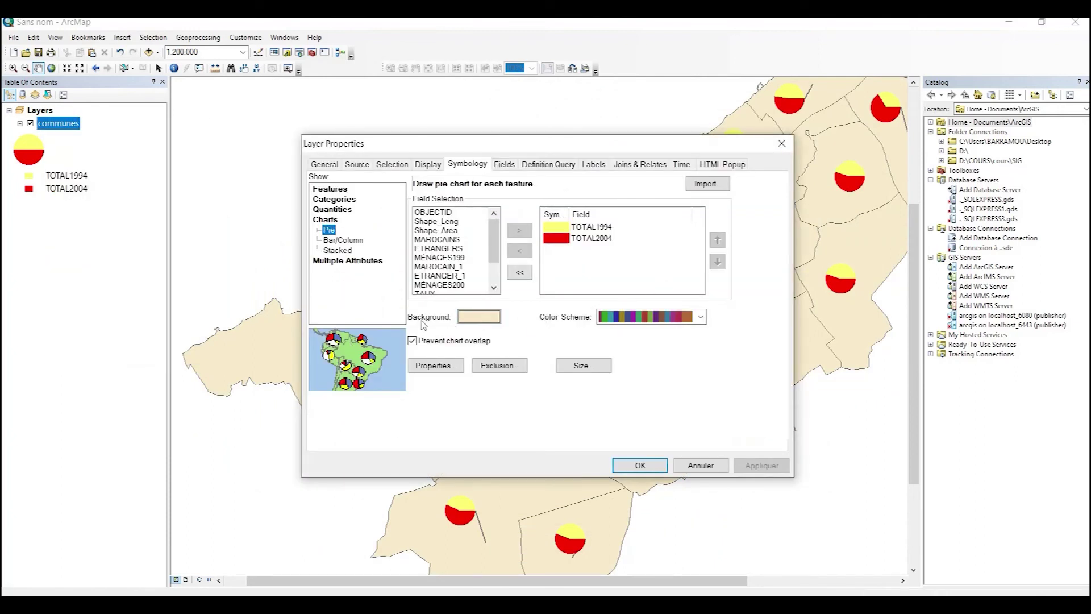
pyautogui.moveTo(608, 152); pyautogui.dragTo(453, 150)
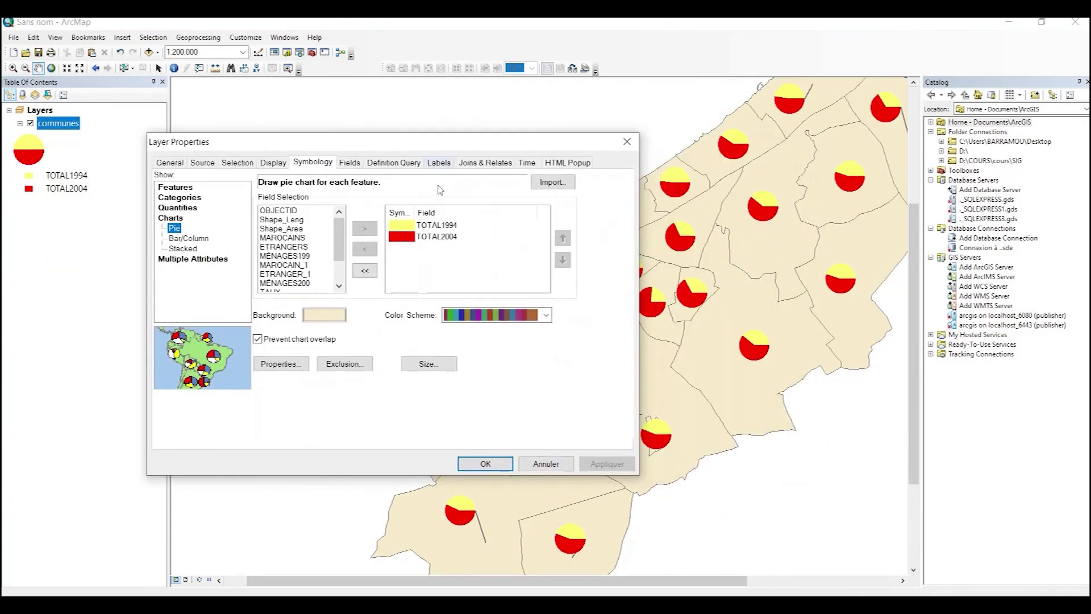
pyautogui.click(329, 316)
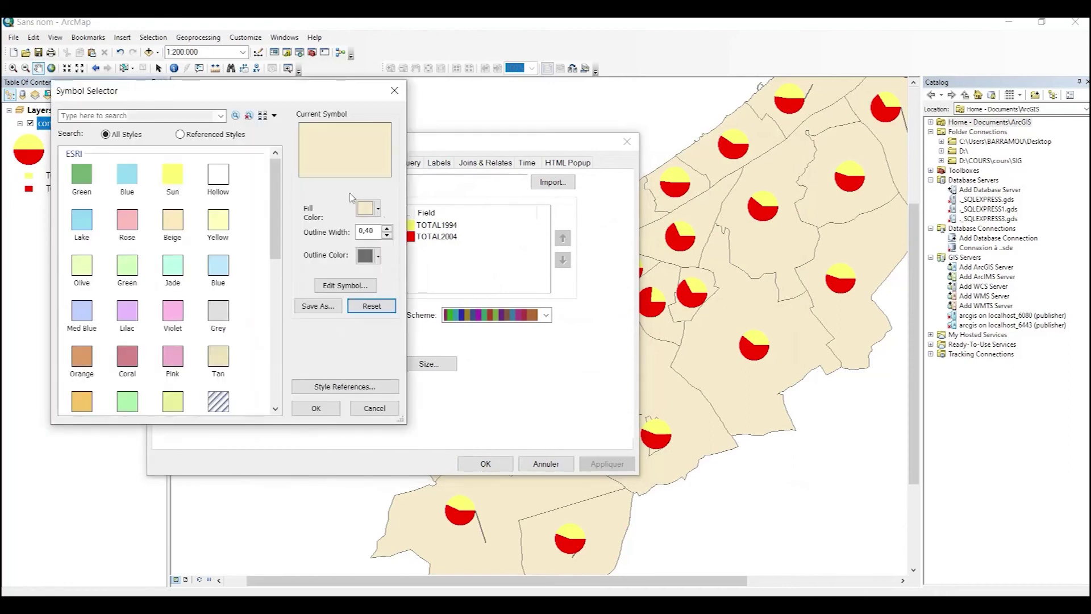
pyautogui.click(369, 209)
pyautogui.click(393, 264)
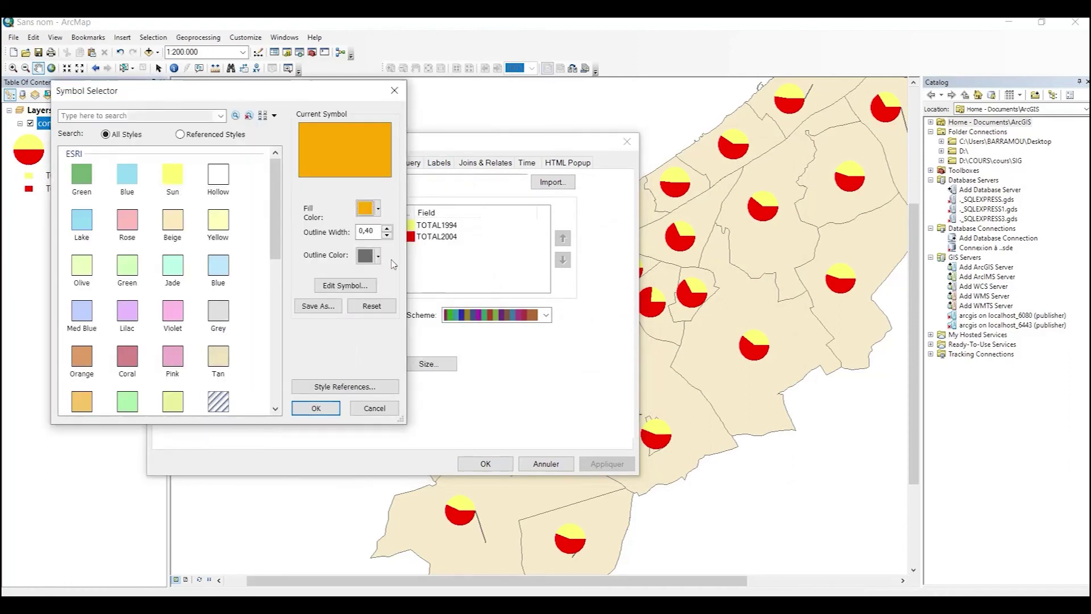
pyautogui.click(330, 414)
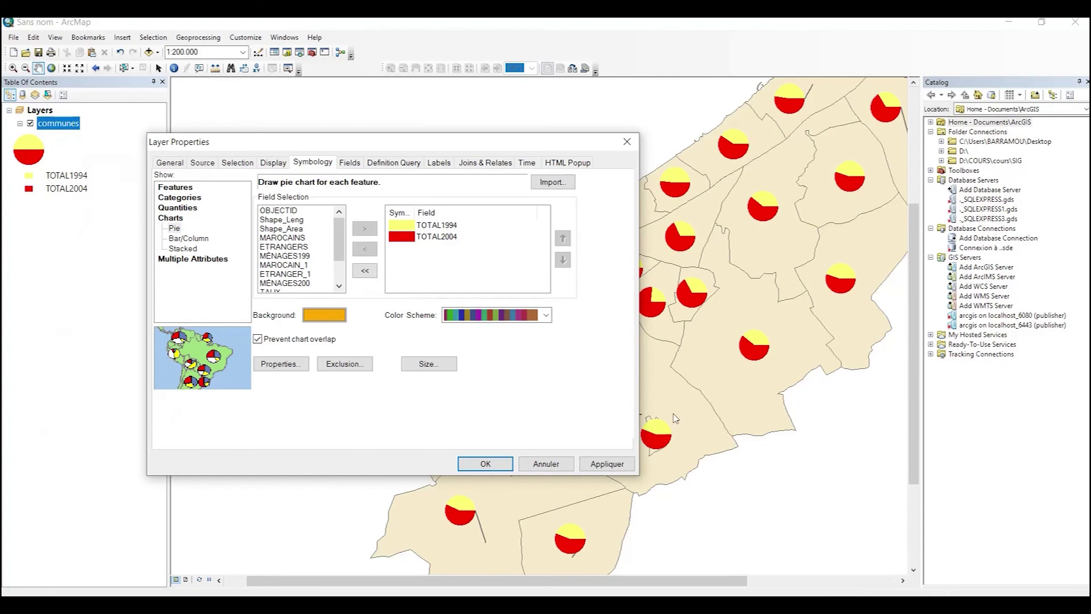
pyautogui.click(486, 464)
# Switch the communes symbology from pie charts to bar/column charts of TOTAL1994 and TOTAL2004 and apply it.
pyautogui.scroll(-1, 612, 372)
pyautogui.scroll(1, 612, 371)
pyautogui.rightClick(55, 130)
pyautogui.click(110, 358)
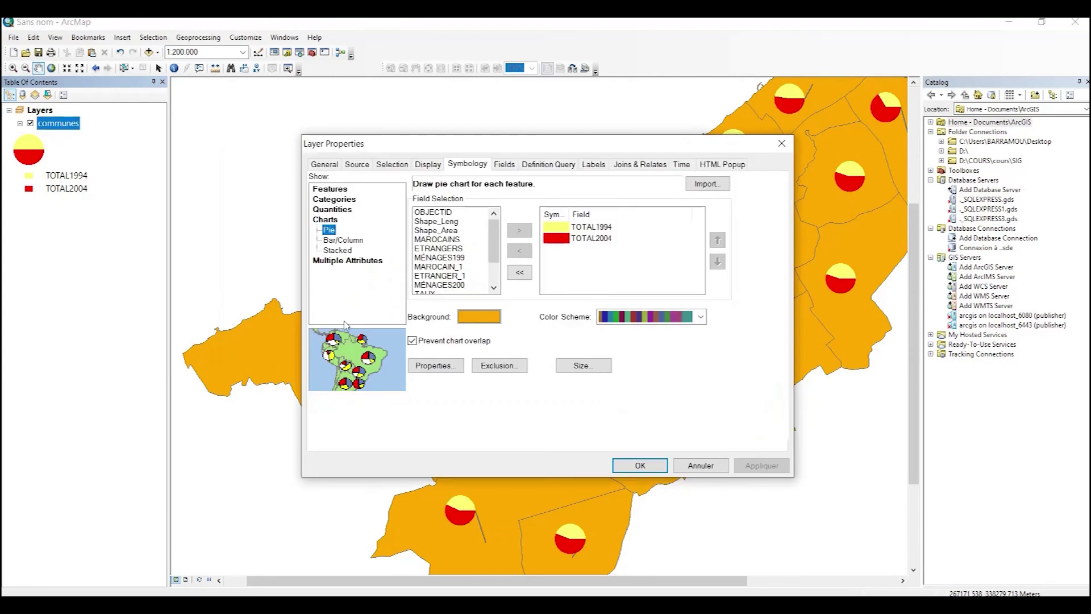
pyautogui.click(354, 241)
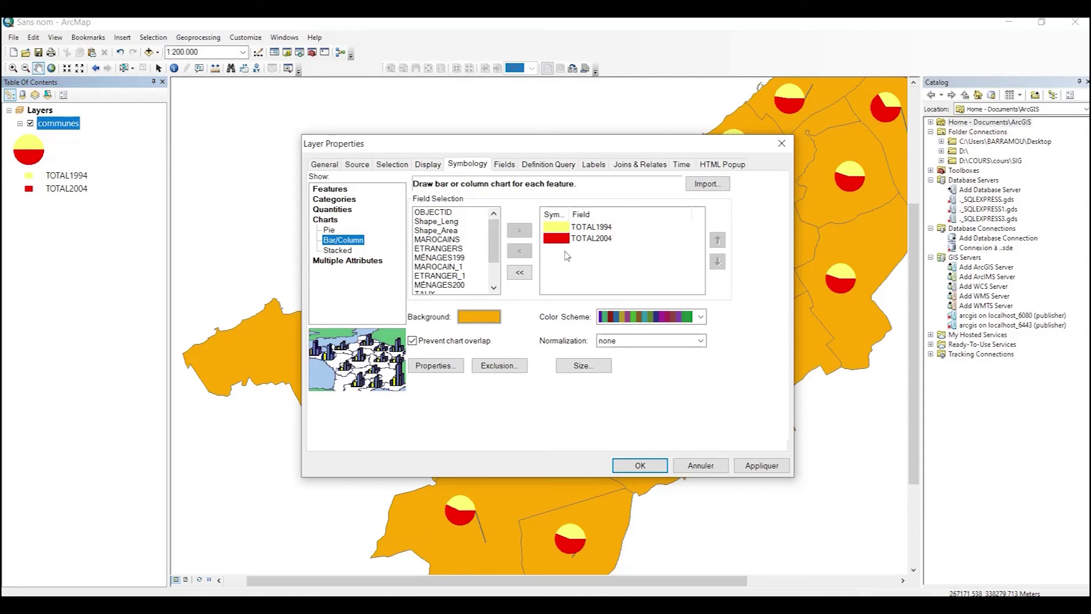
pyautogui.click(651, 468)
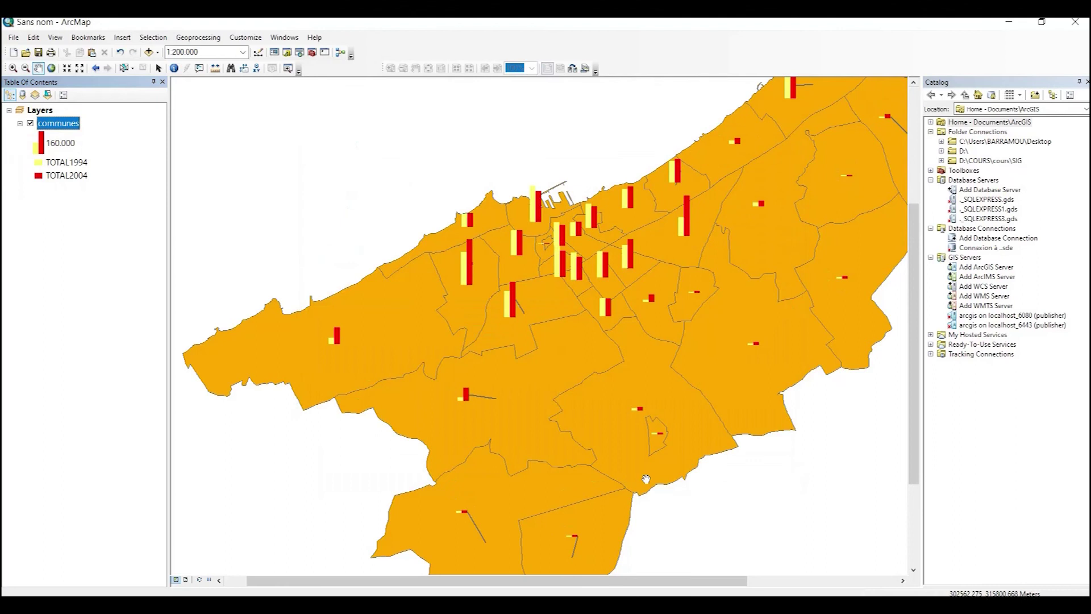
# Examine the TOTAL1994 and TOTAL2004 bars of the communes on the map at several scales.
pyautogui.scroll(-2, 579, 408)
pyautogui.scroll(4, 557, 307)
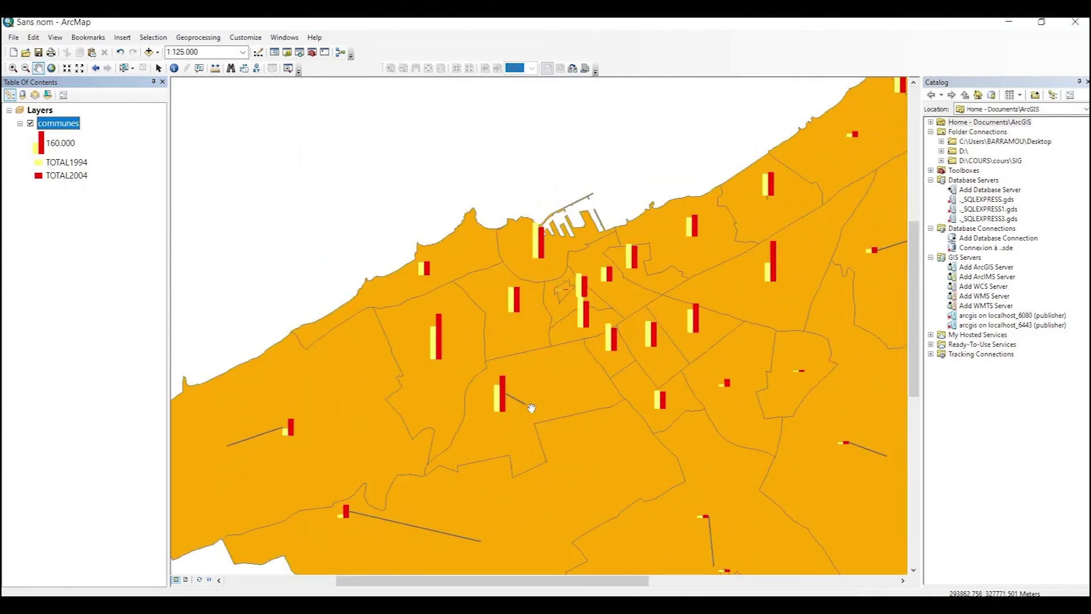
pyautogui.scroll(-3, 533, 409)
pyautogui.scroll(3, 533, 335)
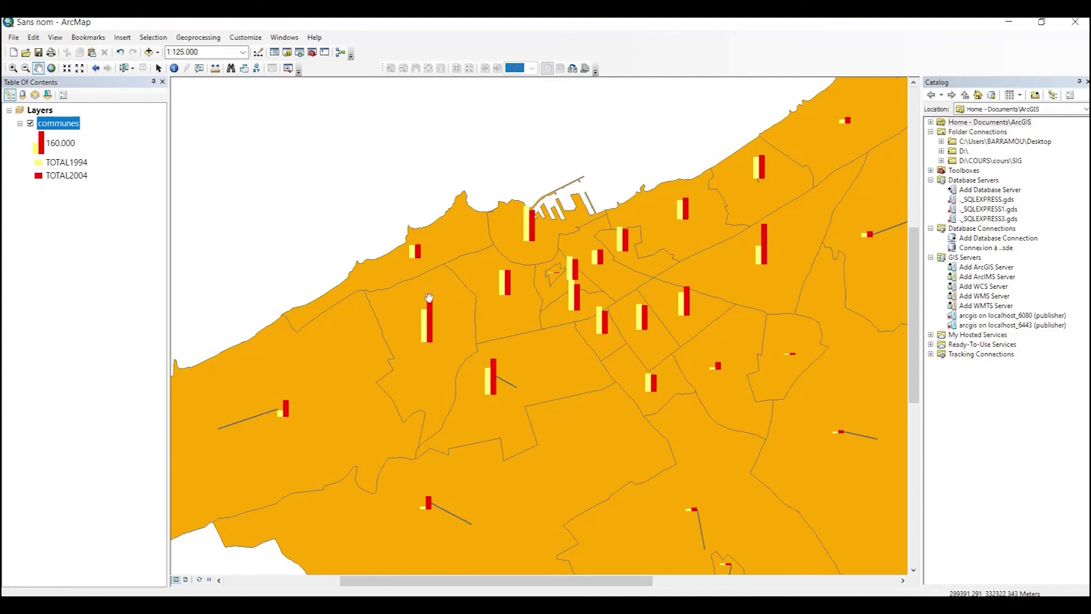
pyautogui.scroll(-2, 510, 444)
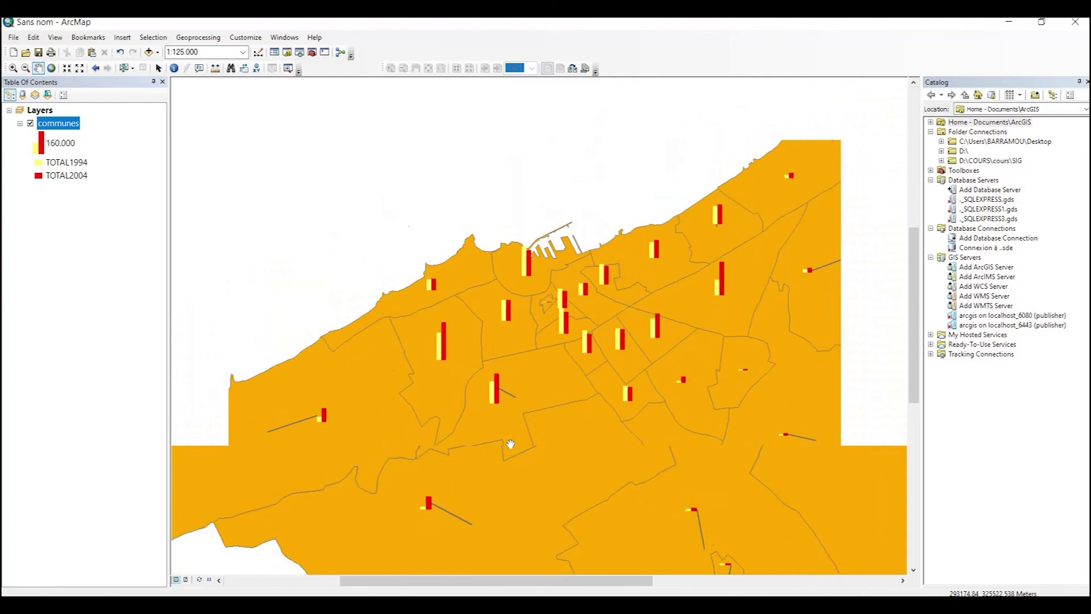
pyautogui.scroll(-1, 510, 444)
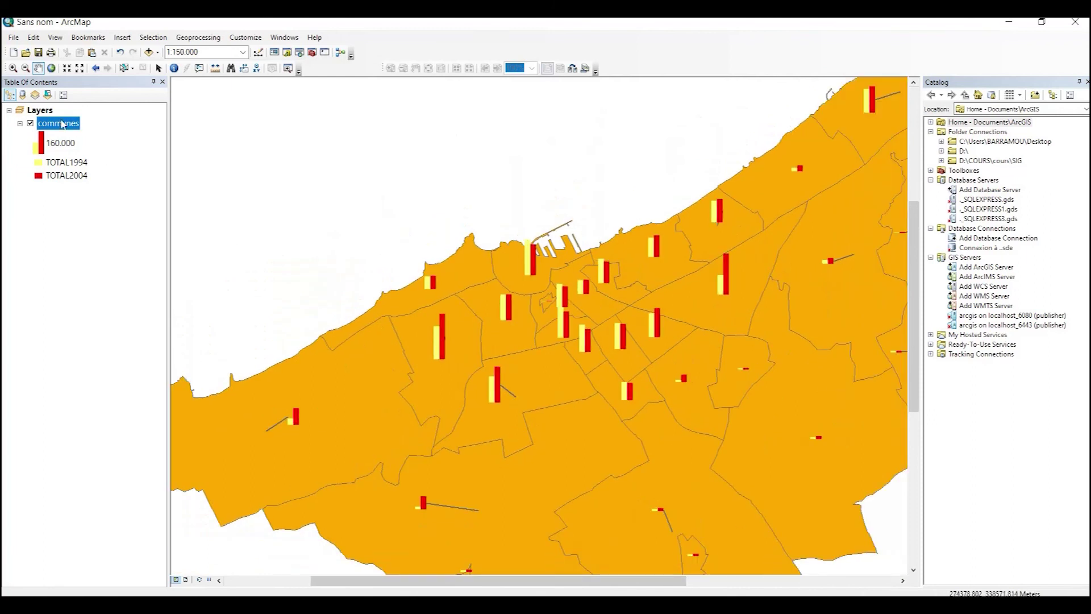
# Copy the communes layer and paste the duplicate into the Layers data frame.
pyautogui.rightClick(62, 123)
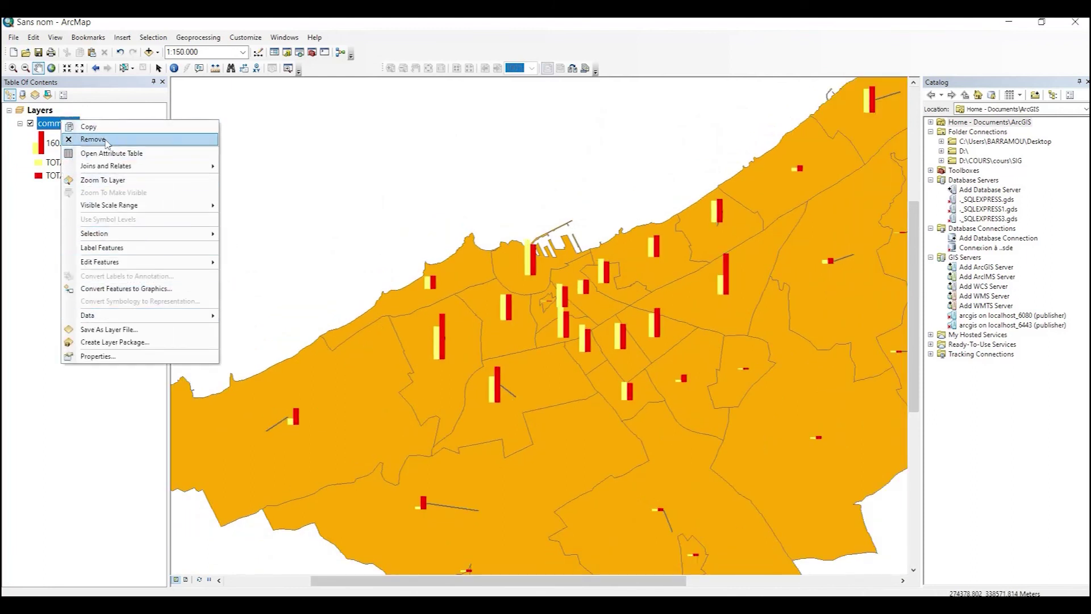
pyautogui.press('Escape')
pyautogui.rightClick(49, 111)
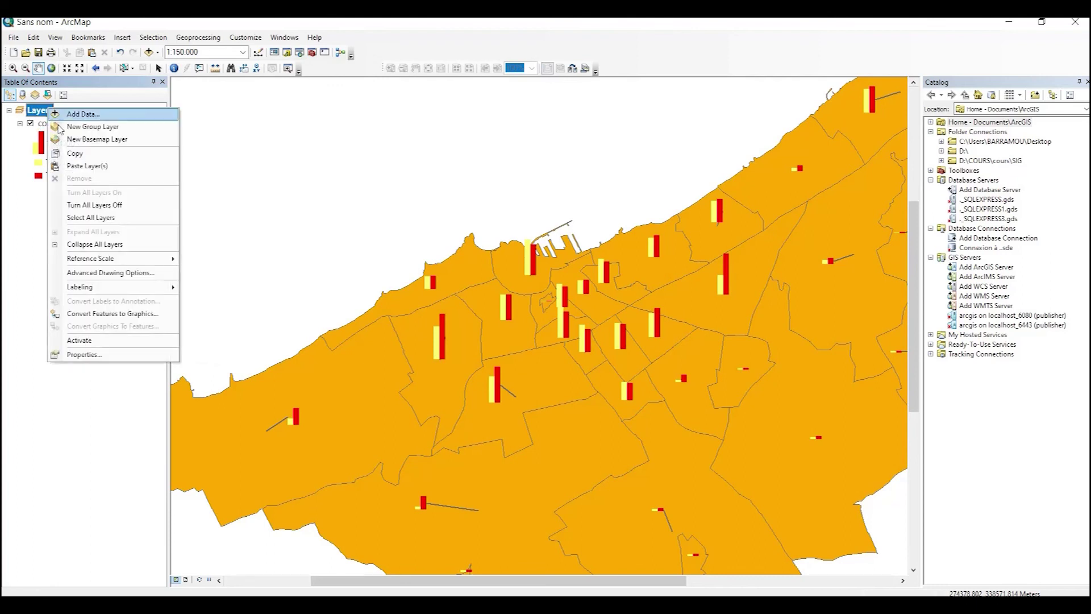
pyautogui.click(79, 165)
# Symbolize the lower communes layer by unique values of PREFECTURE with all values added and a dark multicolored ramp, and apply it.
pyautogui.doubleClick(59, 188)
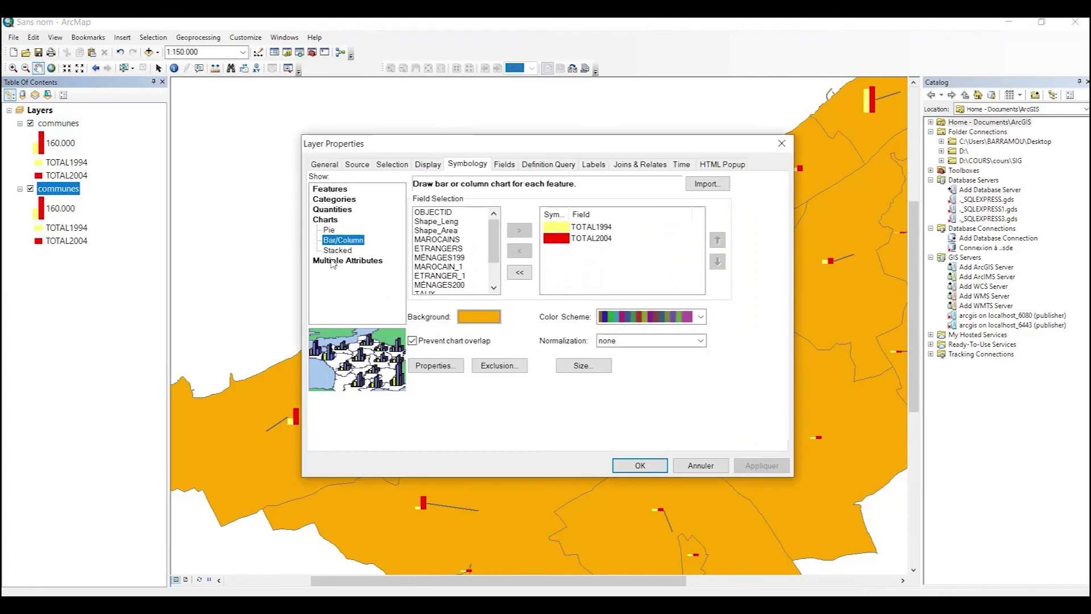
pyautogui.click(334, 199)
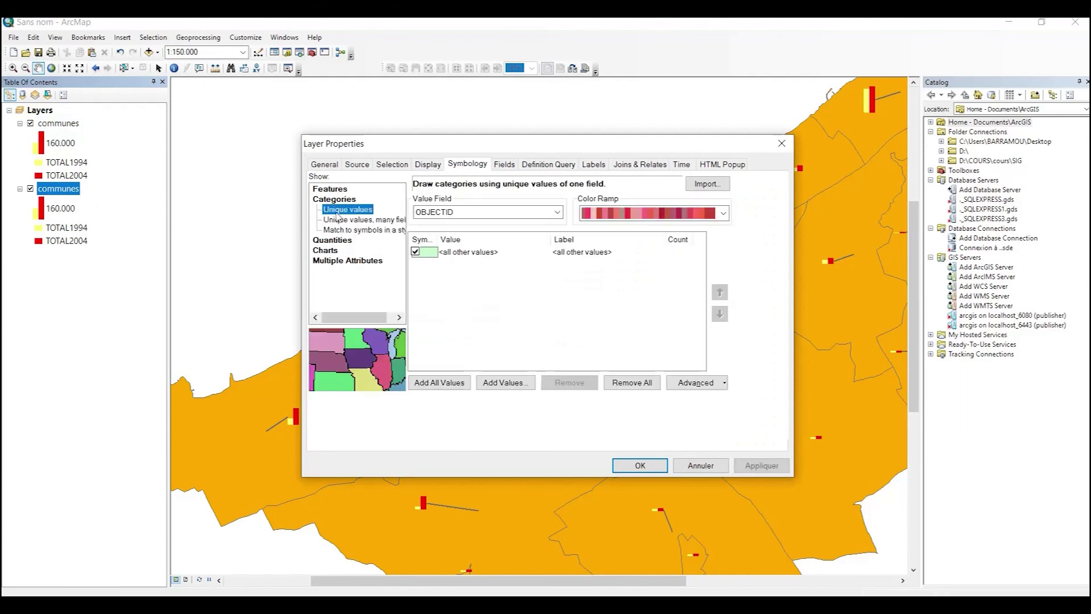
pyautogui.click(449, 212)
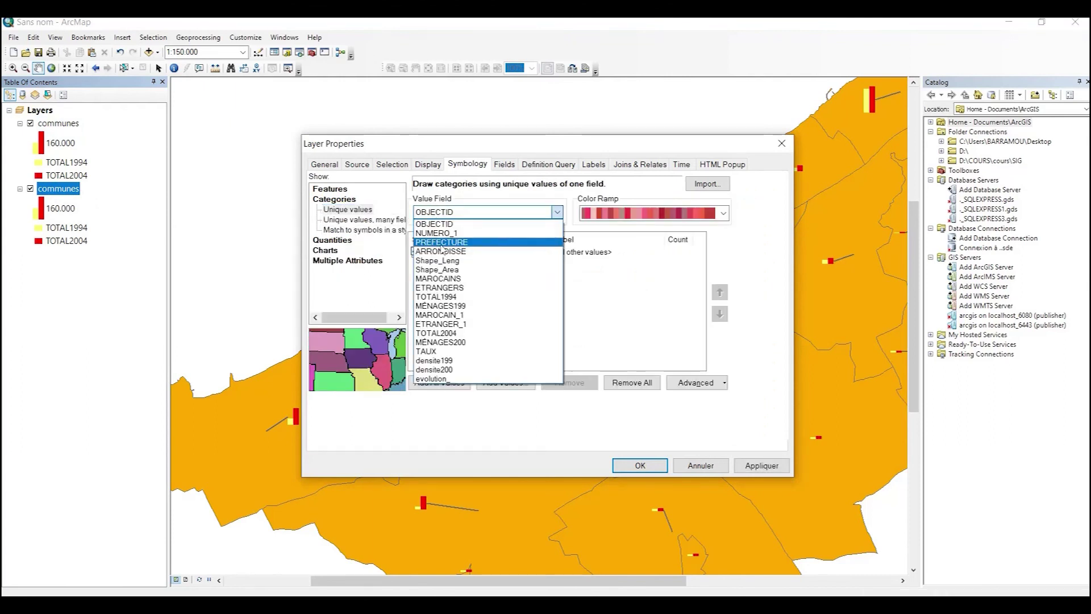
pyautogui.click(442, 242)
pyautogui.click(439, 382)
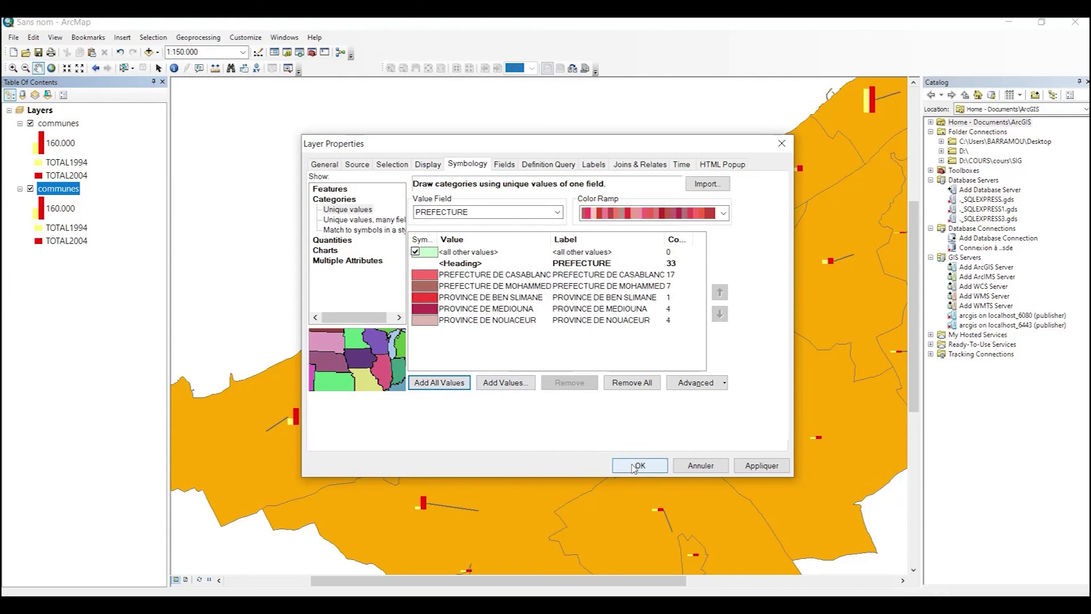
pyautogui.click(723, 213)
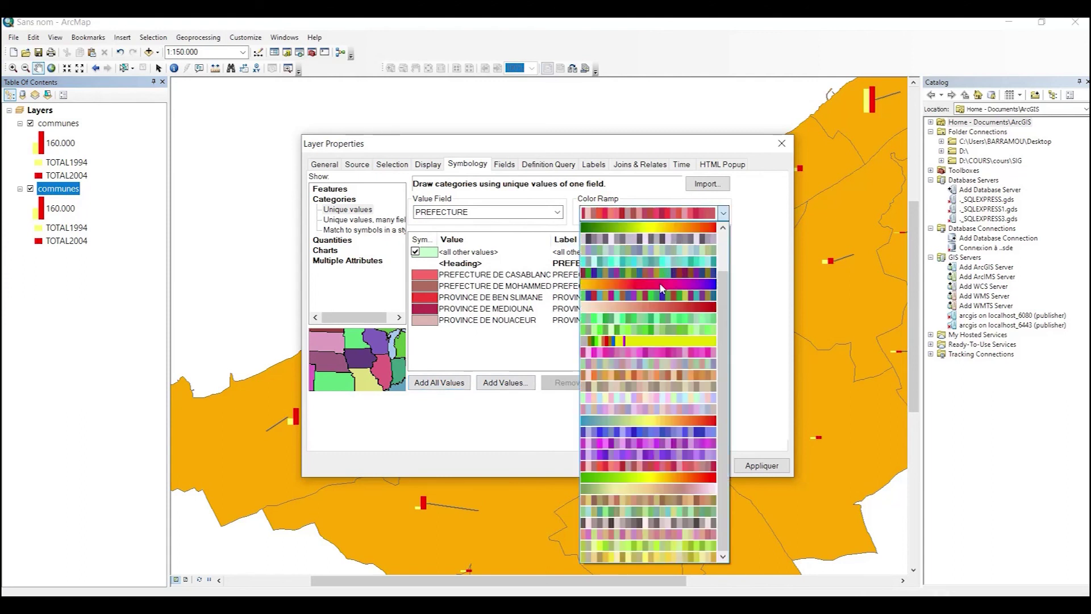
pyautogui.click(658, 298)
pyautogui.click(637, 465)
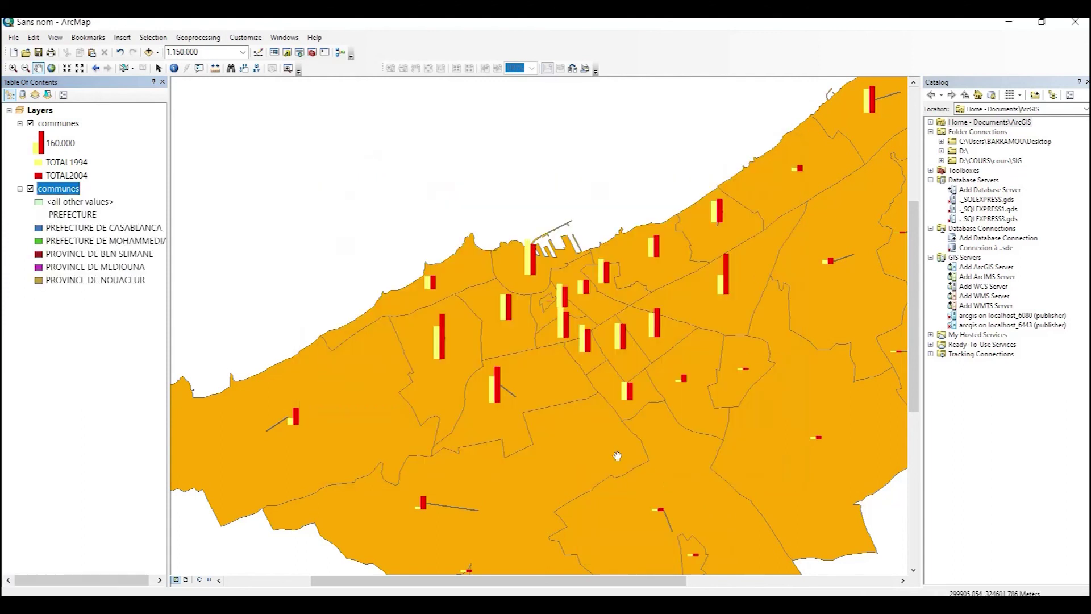
# Set the background symbol of the upper communes layer's bar charts to no fill color and no outline color, and apply it.
pyautogui.rightClick(63, 128)
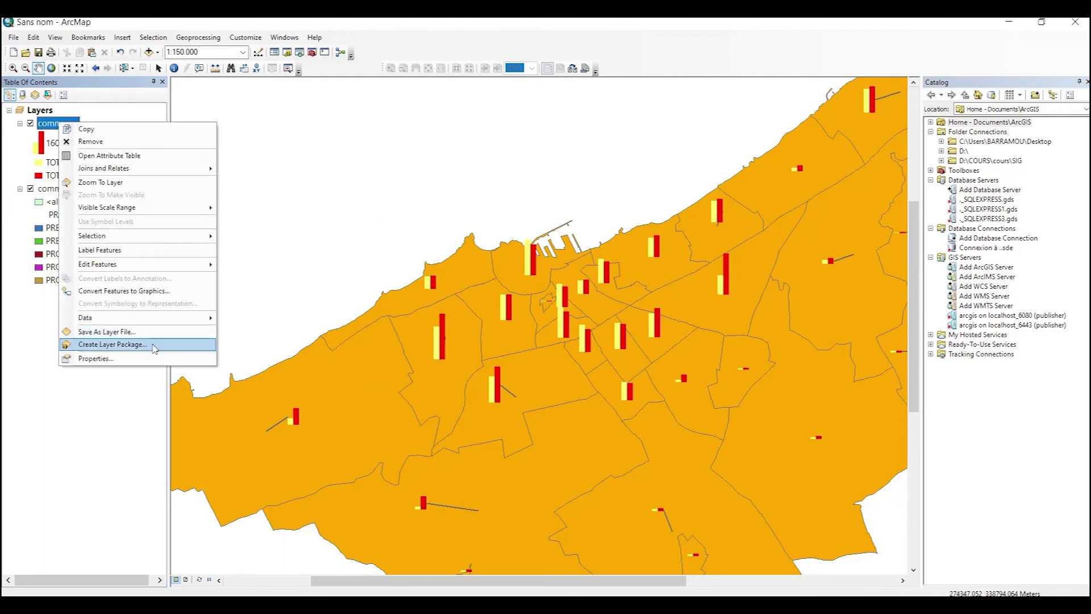
pyautogui.click(91, 358)
pyautogui.click(479, 316)
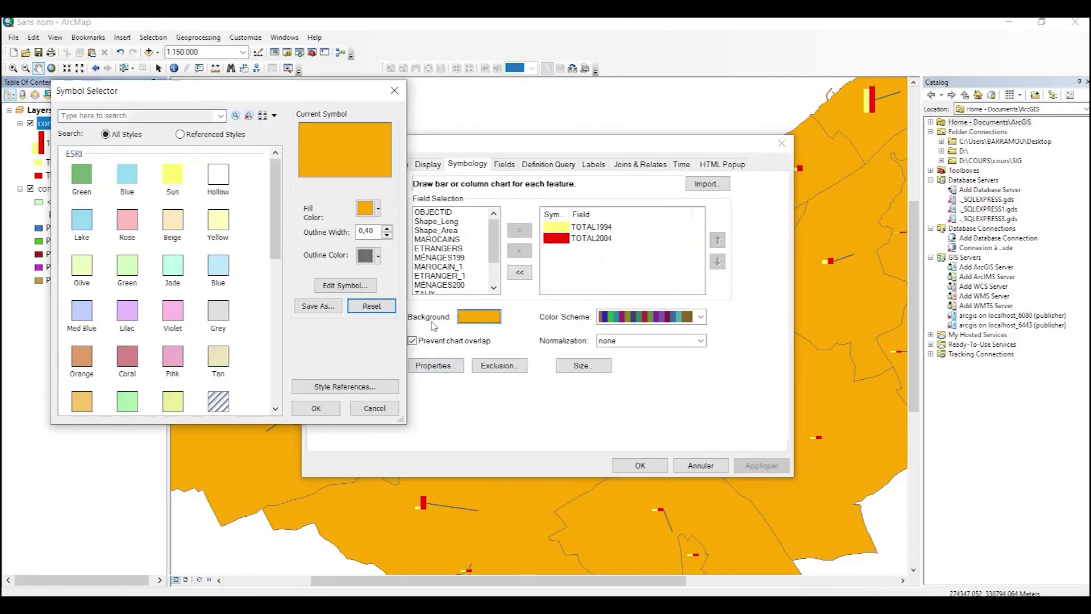
pyautogui.click(363, 208)
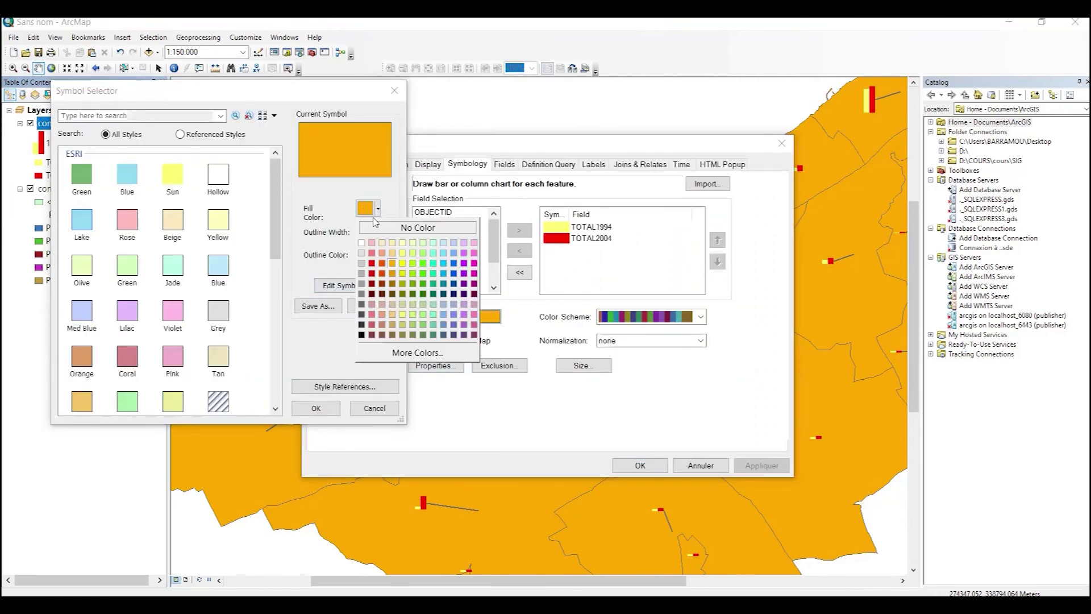
pyautogui.click(372, 227)
pyautogui.click(366, 256)
pyautogui.click(381, 277)
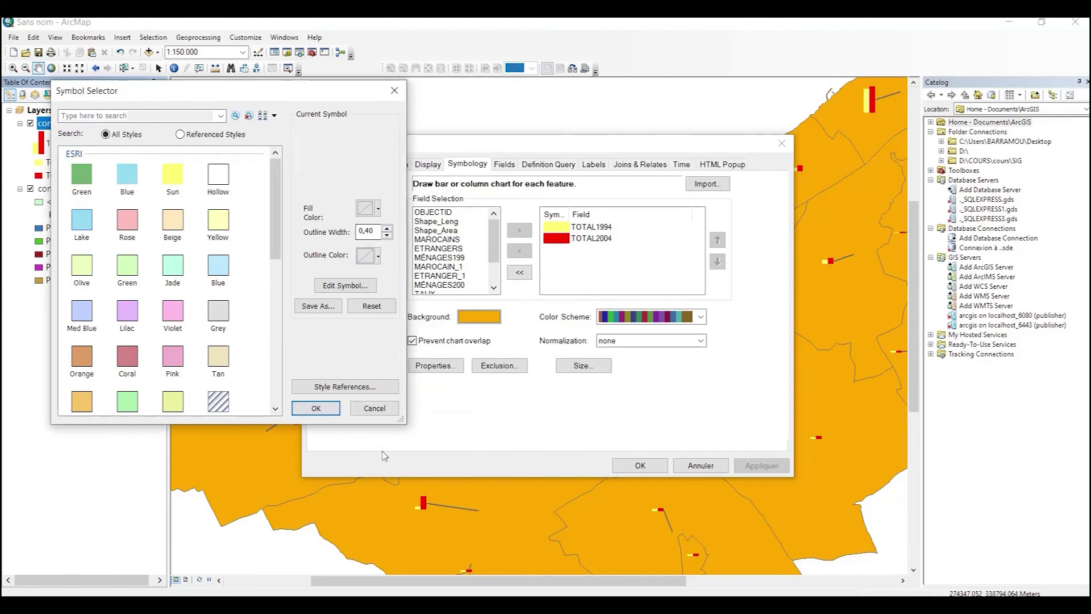
pyautogui.click(316, 409)
pyautogui.click(640, 465)
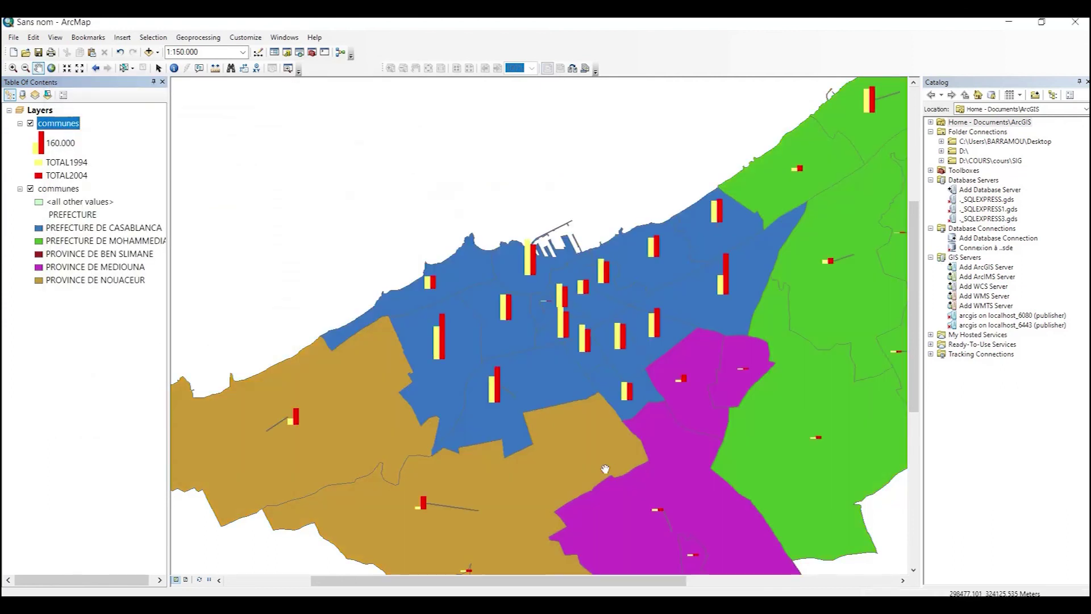
# Examine the TOTAL1994 and TOTAL2004 bars over the prefecture-colored communes across the whole map extent.
pyautogui.scroll(-1, 605, 470)
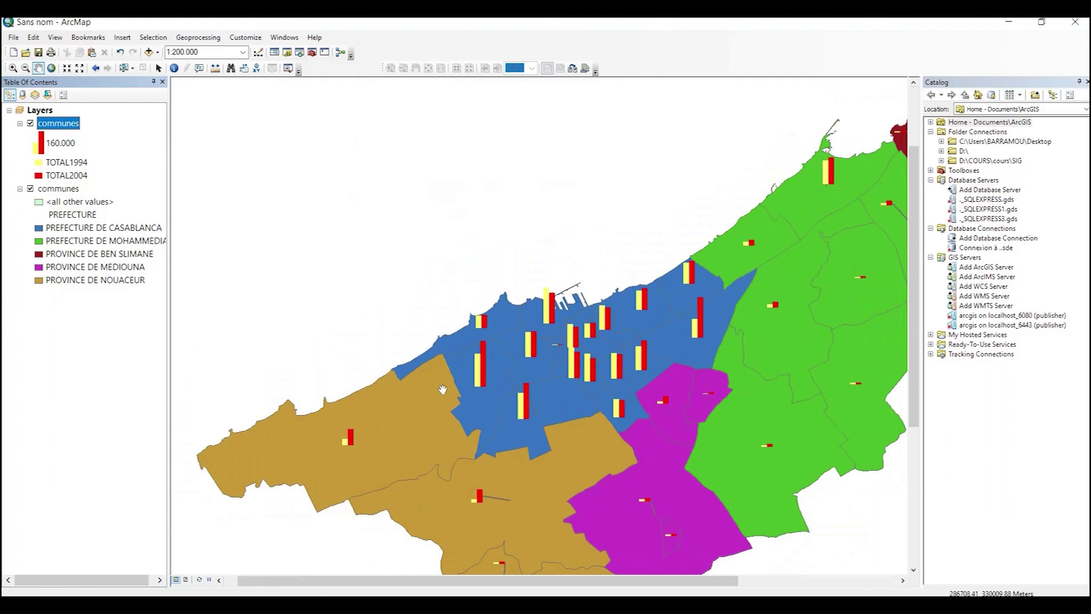
pyautogui.scroll(-1, 617, 434)
pyautogui.moveTo(602, 413); pyautogui.dragTo(578, 377)
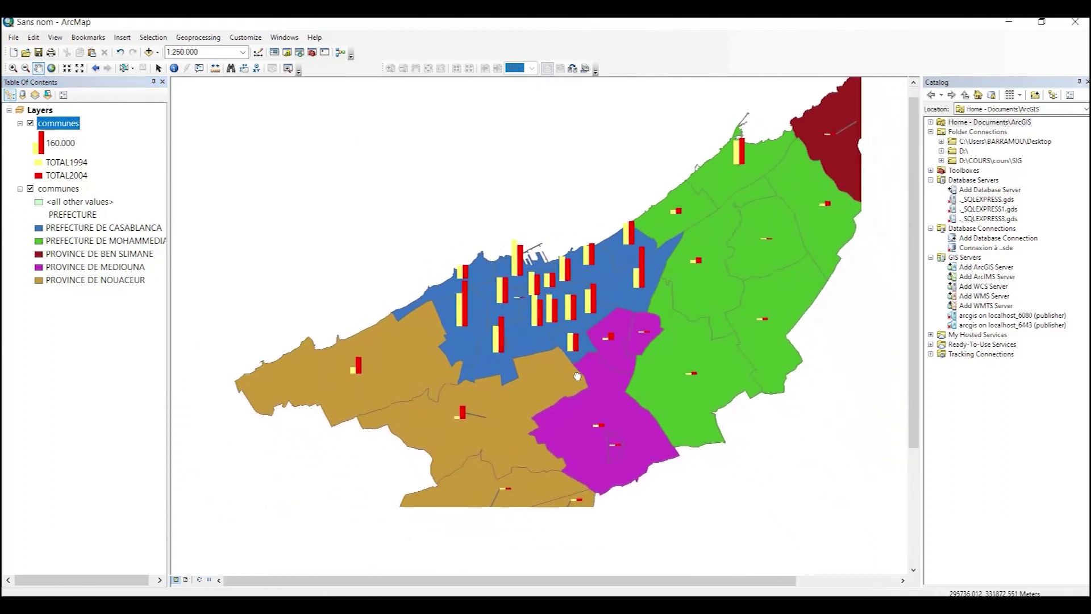
pyautogui.moveTo(647, 421); pyautogui.dragTo(628, 409)
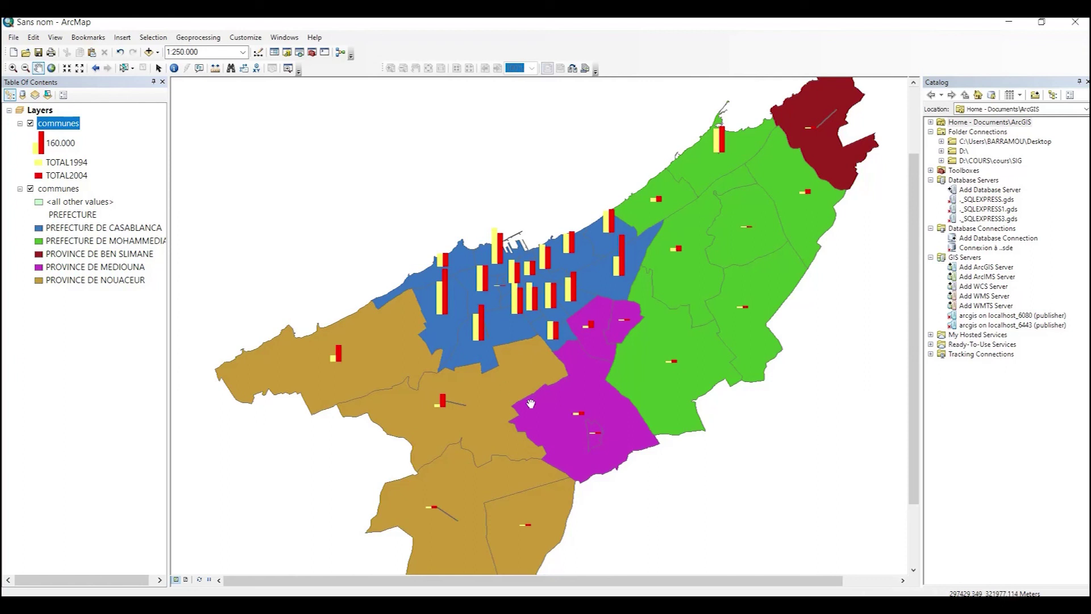
pyautogui.scroll(2, 531, 404)
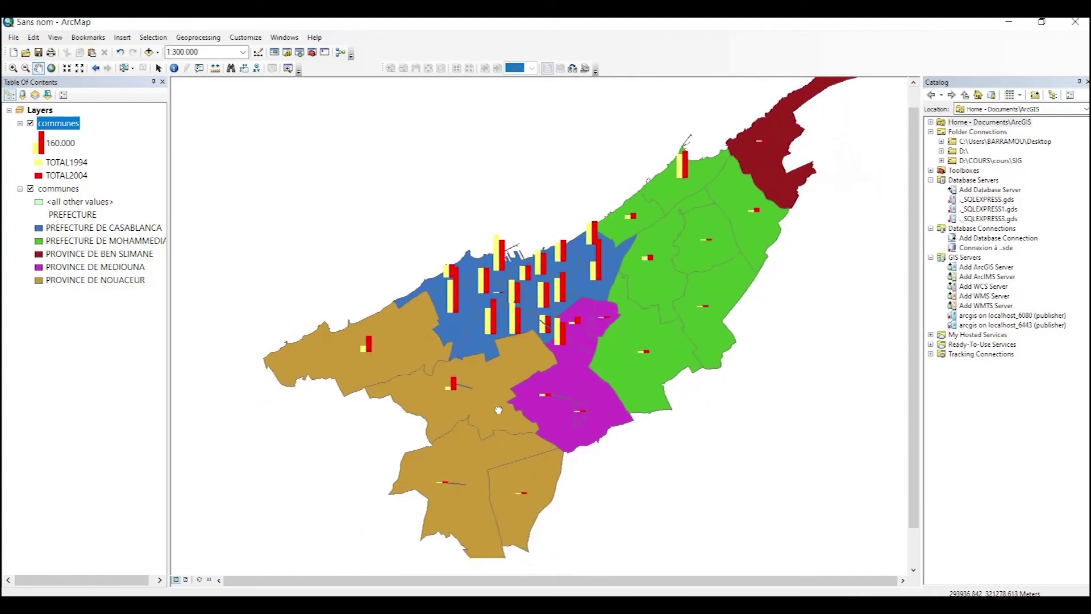